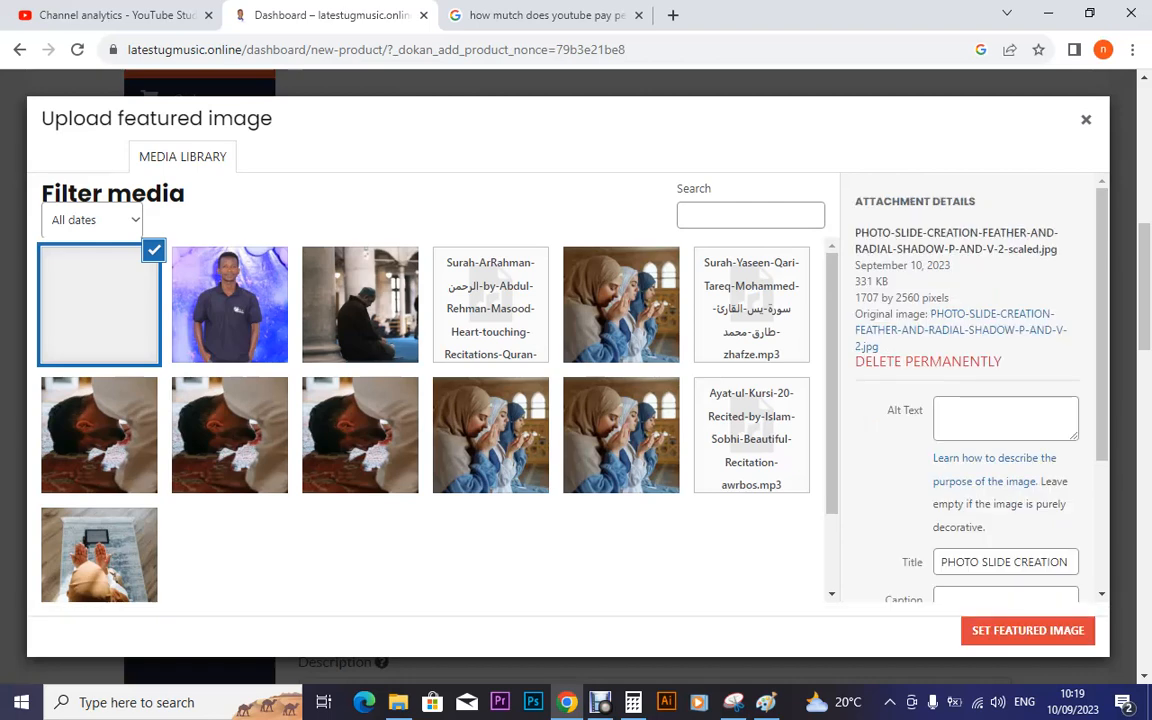
- Set PHOTO-SLIDE-CREATION-FEATHER-AND-RADIAL-SHADOW-P-AND-V-1-scaled.jpg from the media library as the product's featured image
click(230, 305)
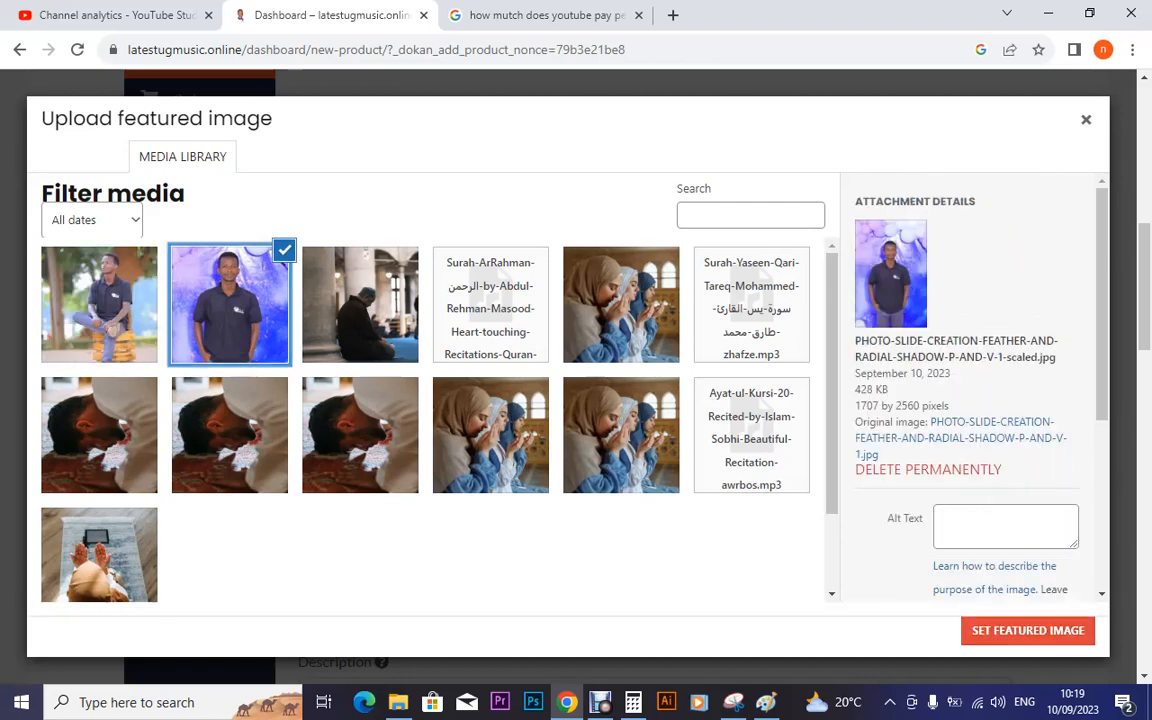
click(1027, 630)
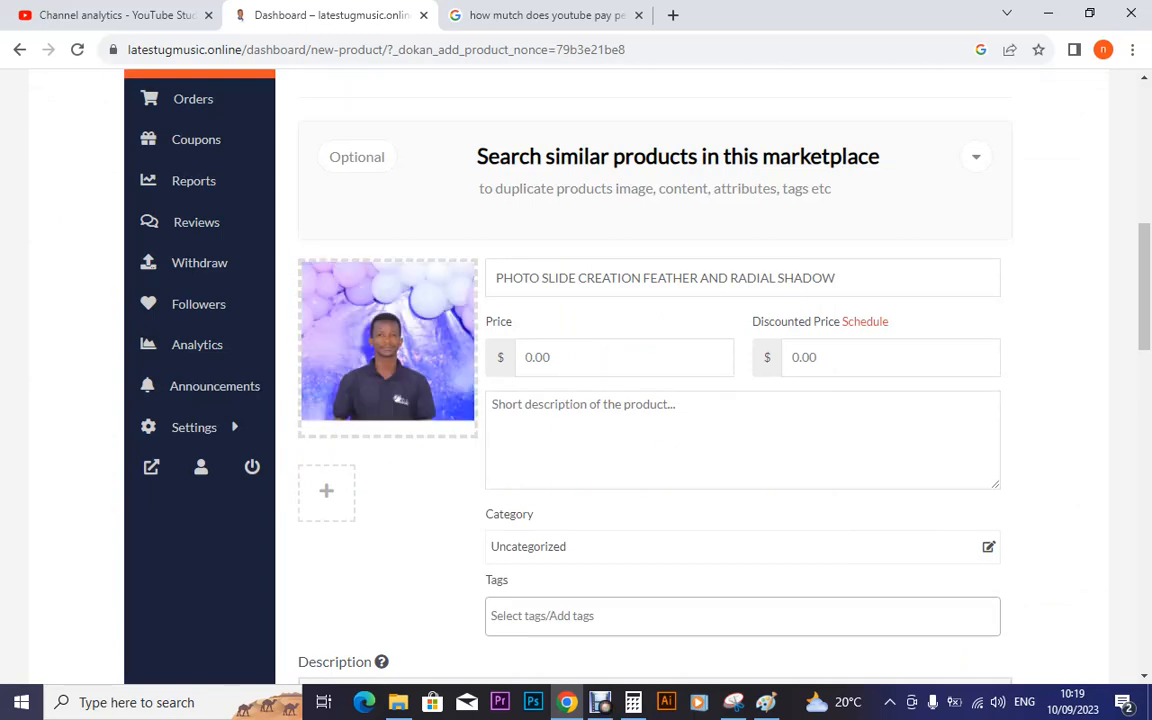
- Set the product's price to 1 and its discounted price to 0
click(600, 357)
text(1)
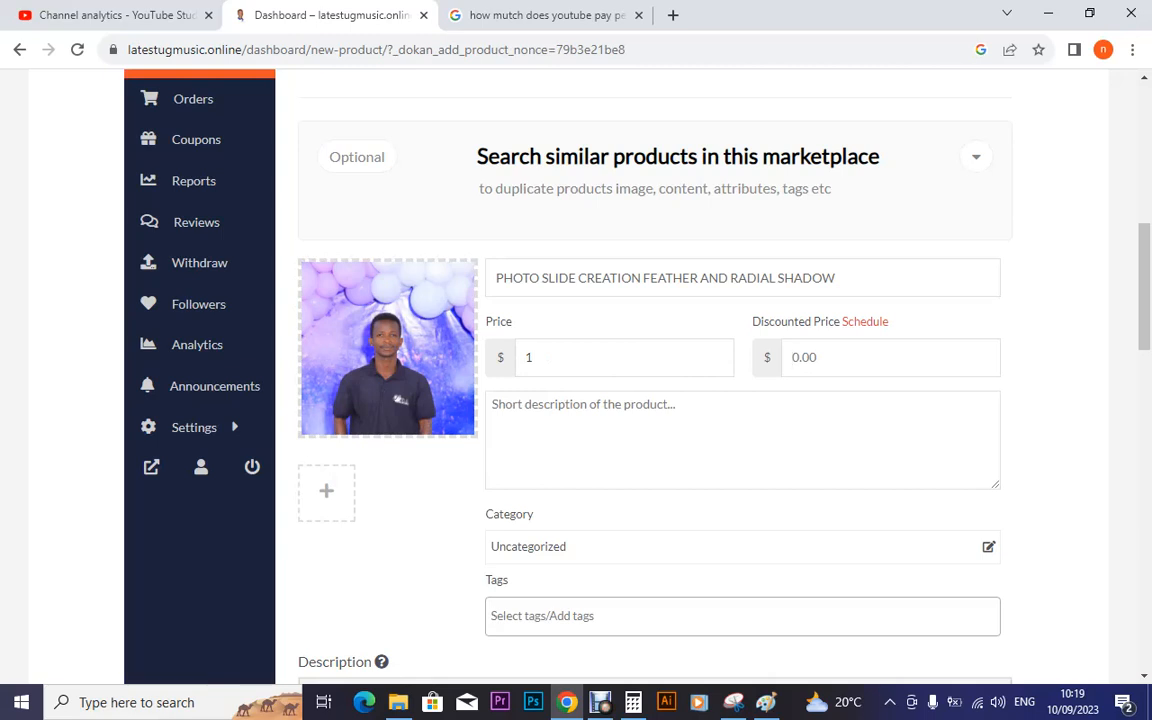
key(Tab)
text(0)
key(Tab)
- Copy the product title PHOTO SLIDE CREATION FEATHER AND RADIAL SHADOW into the short description
triple_click(545, 277)
key(ctrl+c)
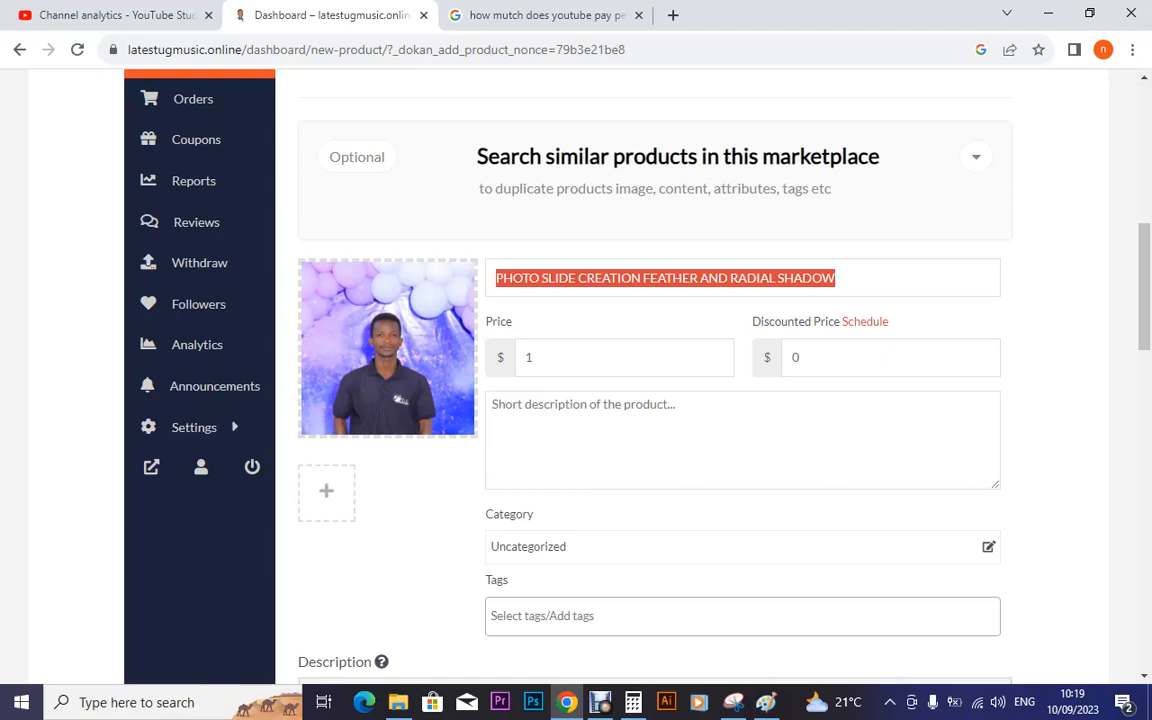
click(540, 406)
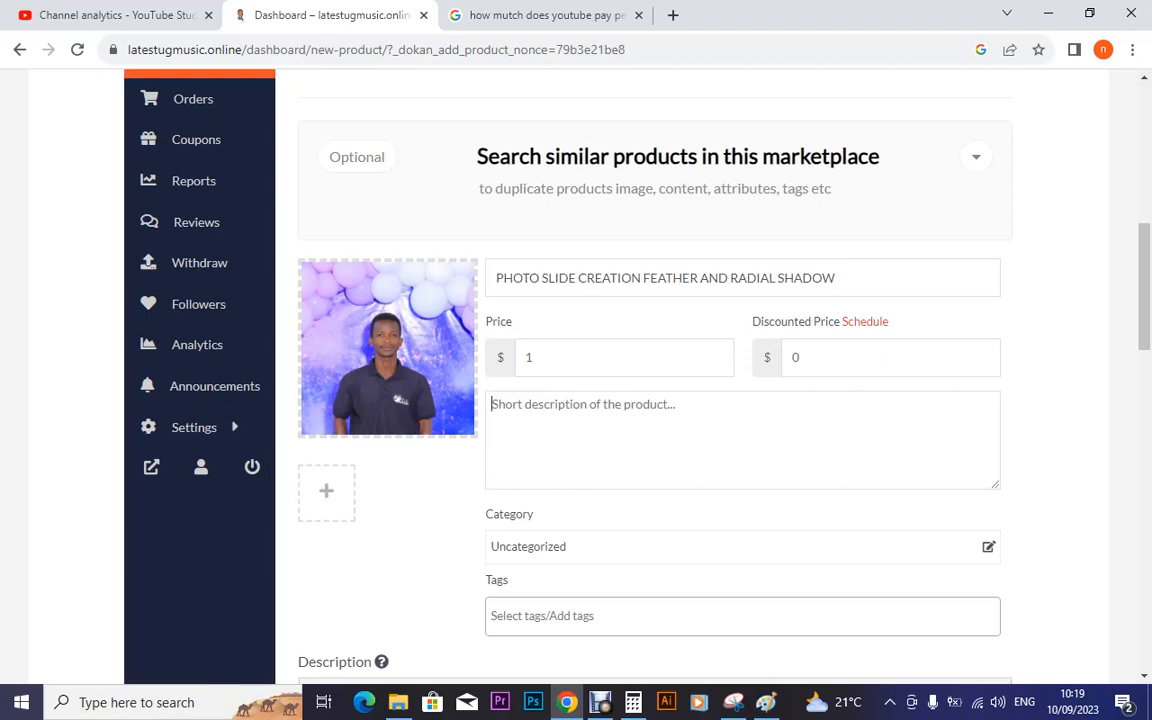
key(ctrl+v)
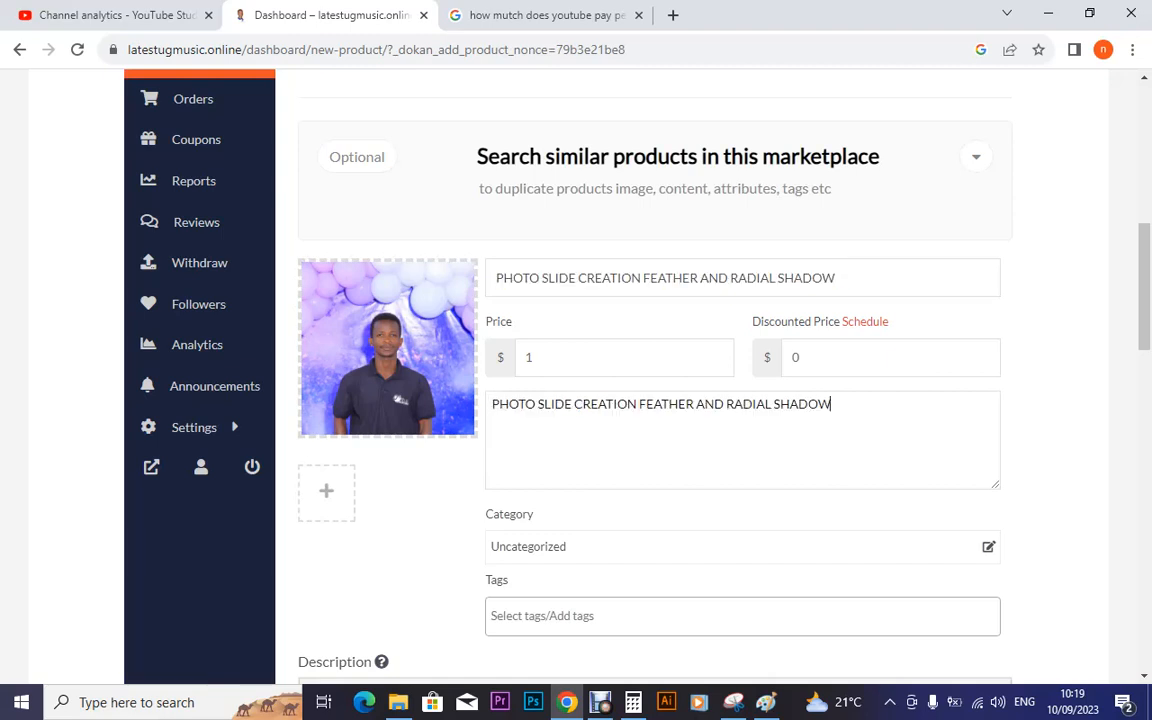
- Add a second short-description line: "The are the images that we are supposed to use for the photo Slide creation as we follow along"
key(Return)
text(t)
key(BackSpace)
text(The are the images)
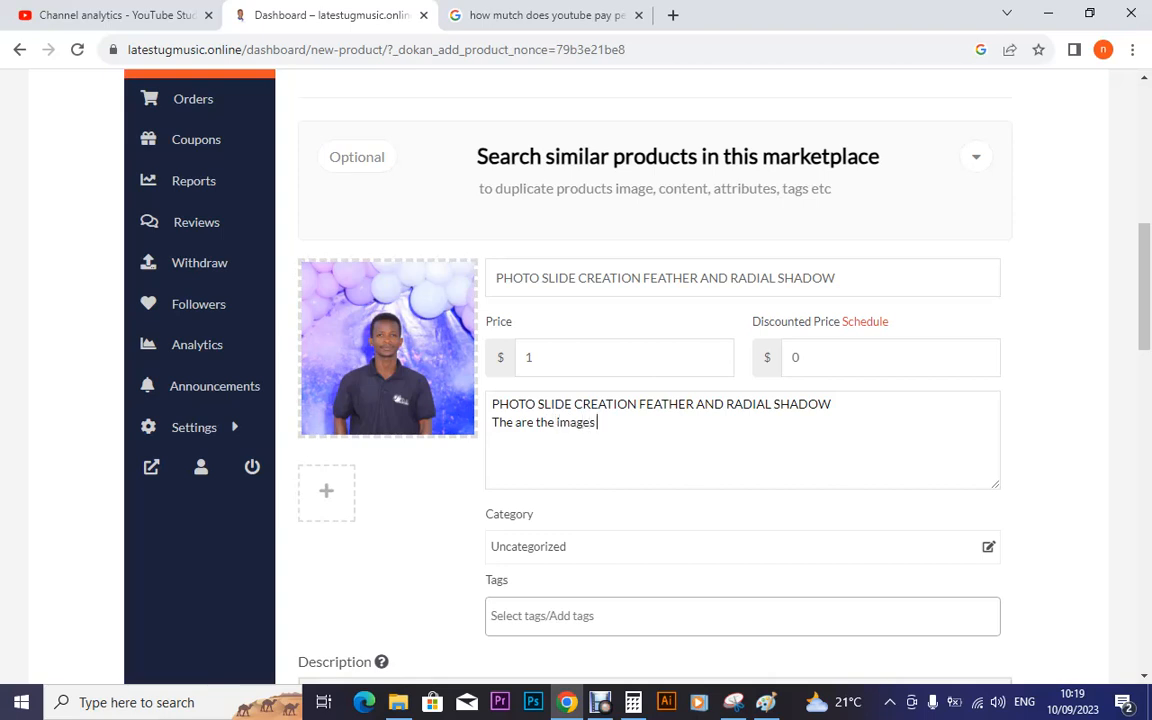
text( that we are supposed to u)
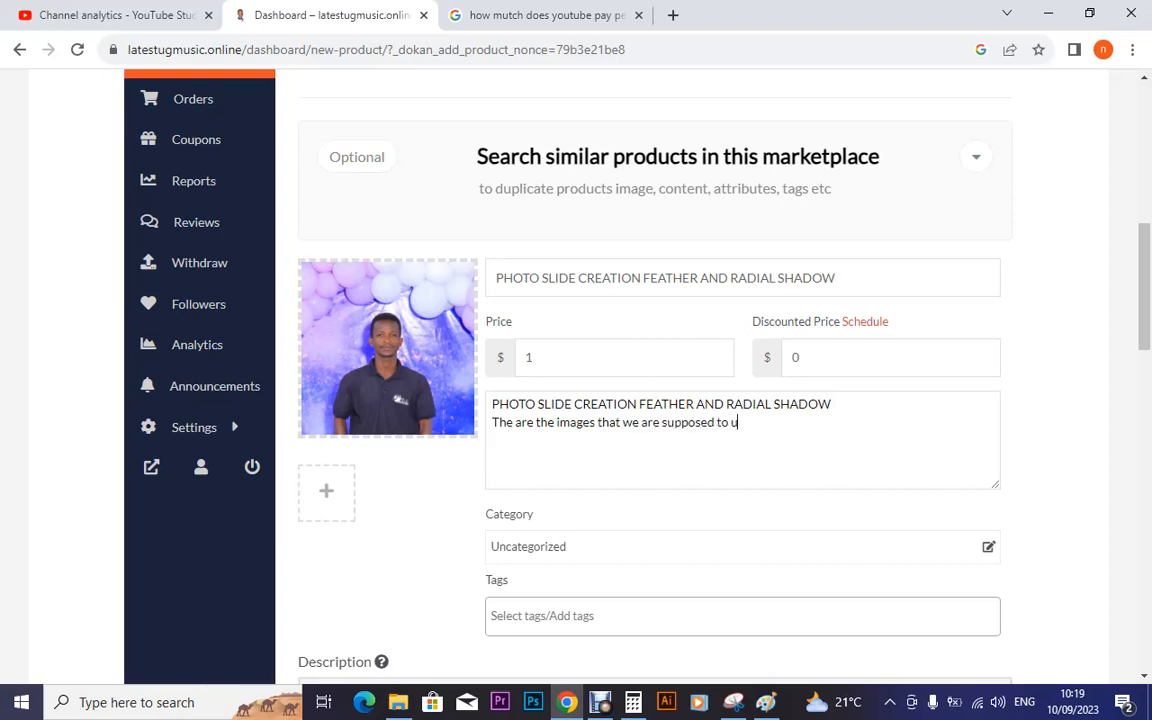
text(se fir)
text(o)
key(BackSpace)
key(BackSpace)
text(or the photo Sli)
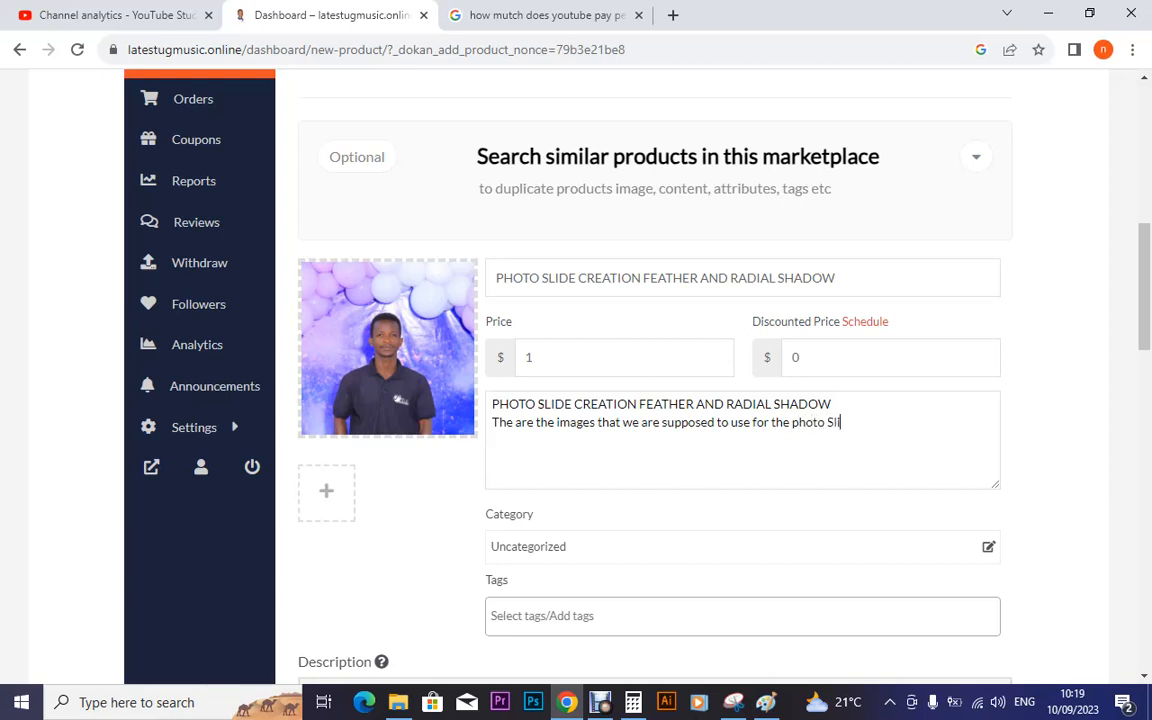
text(de creation as w)
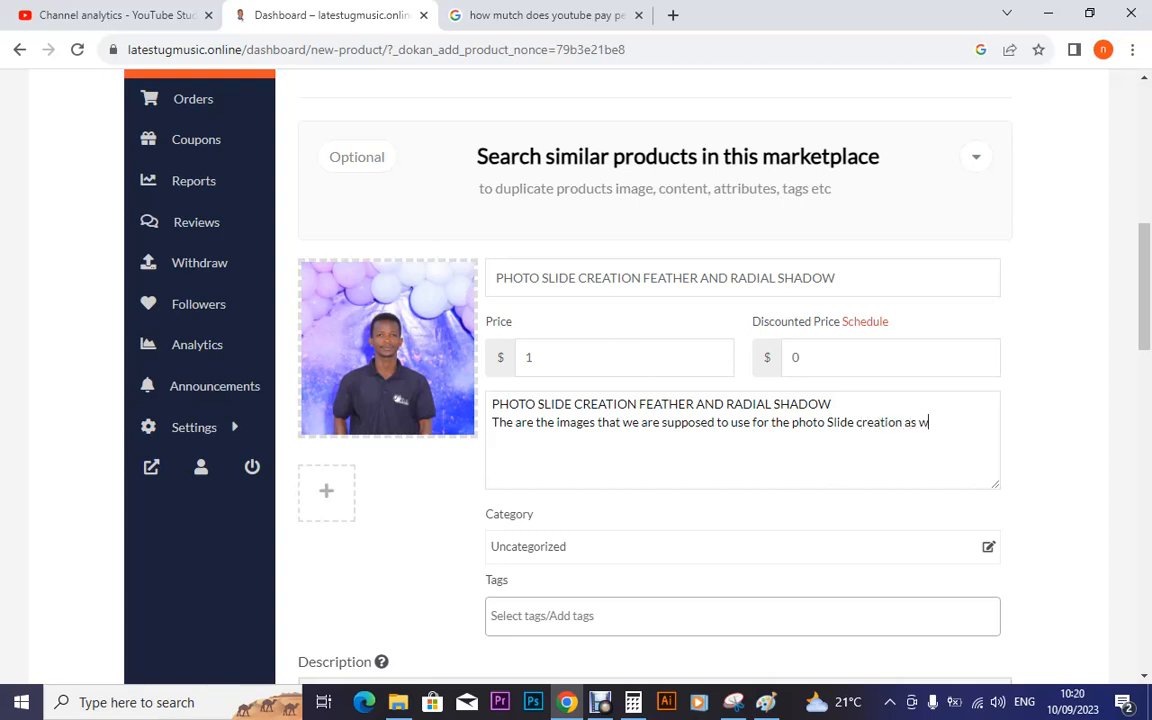
text(e follow along)
- Examine the full list of available product categories for one that suits the slide photos
click(742, 547)
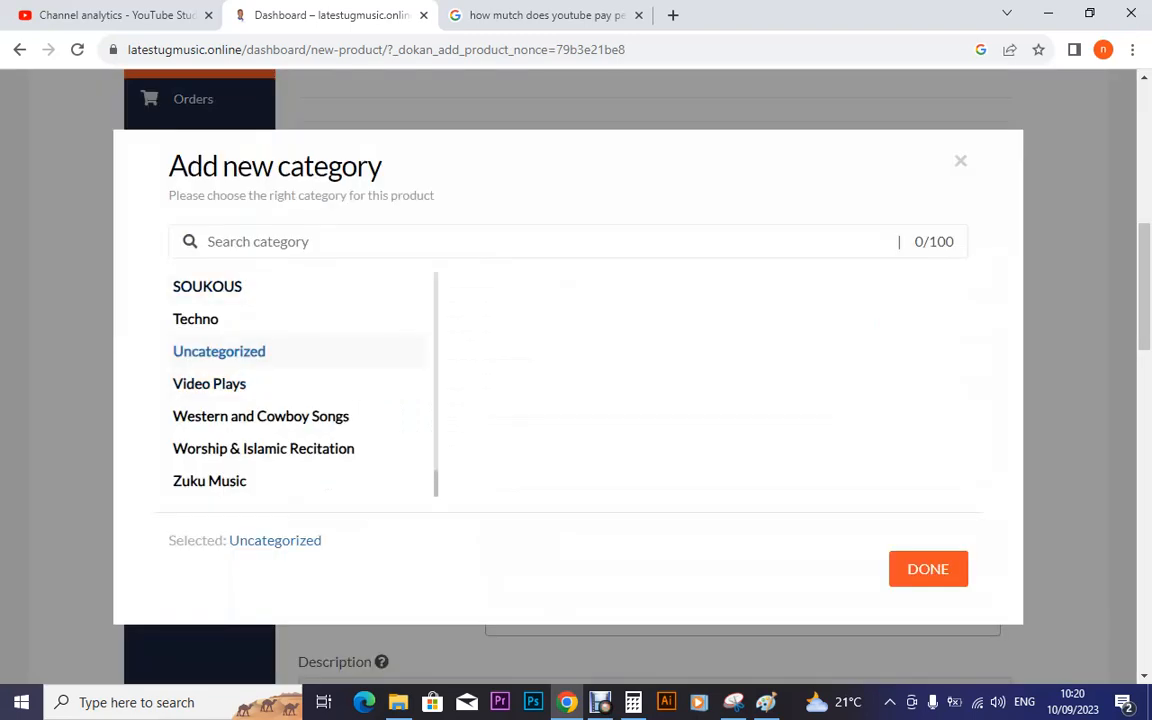
scroll(300, 385, up, 5)
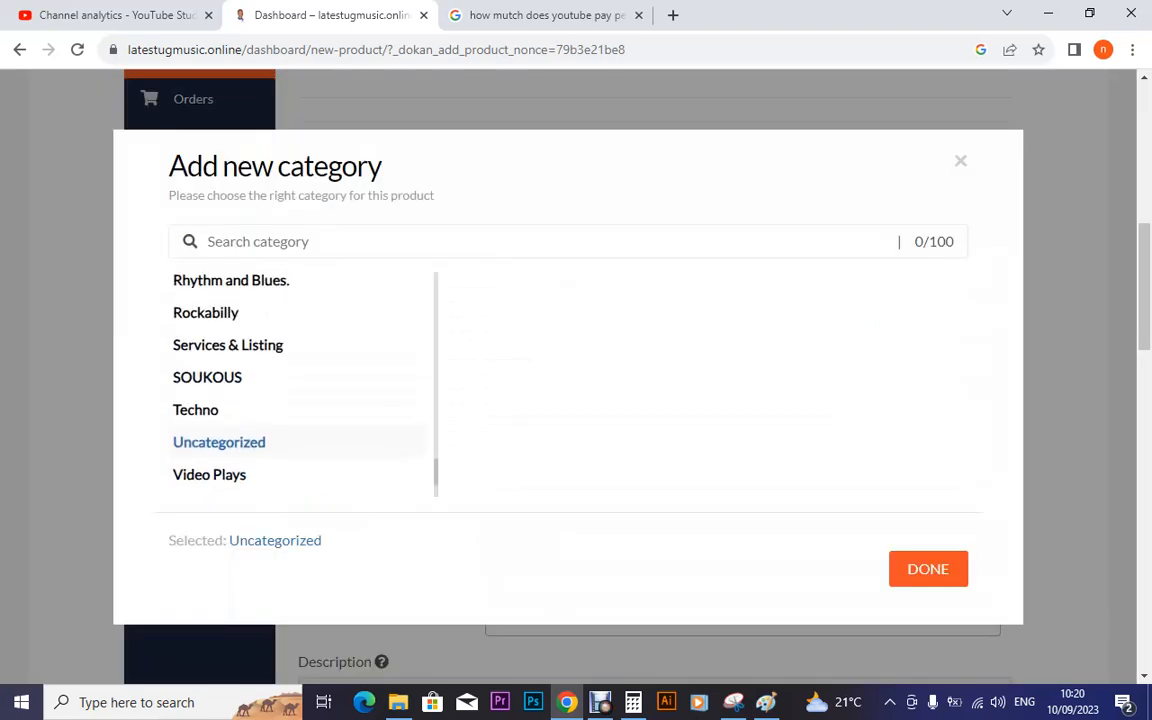
scroll(300, 385, up, 5)
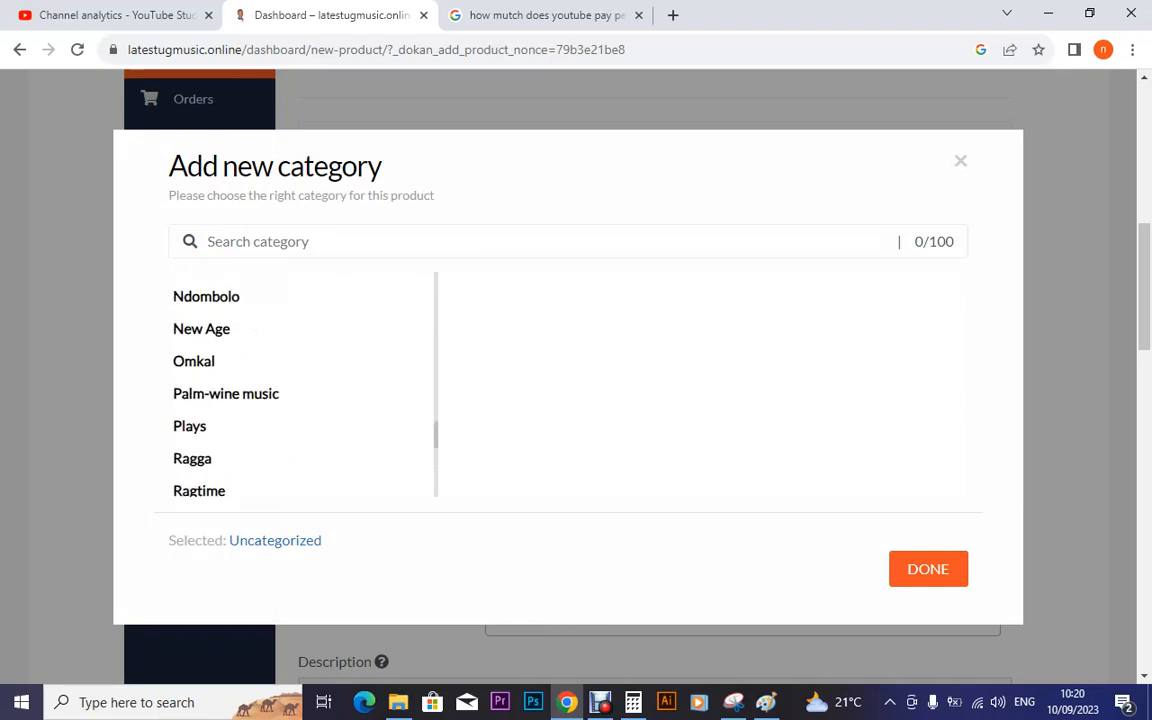
scroll(300, 385, up, 3)
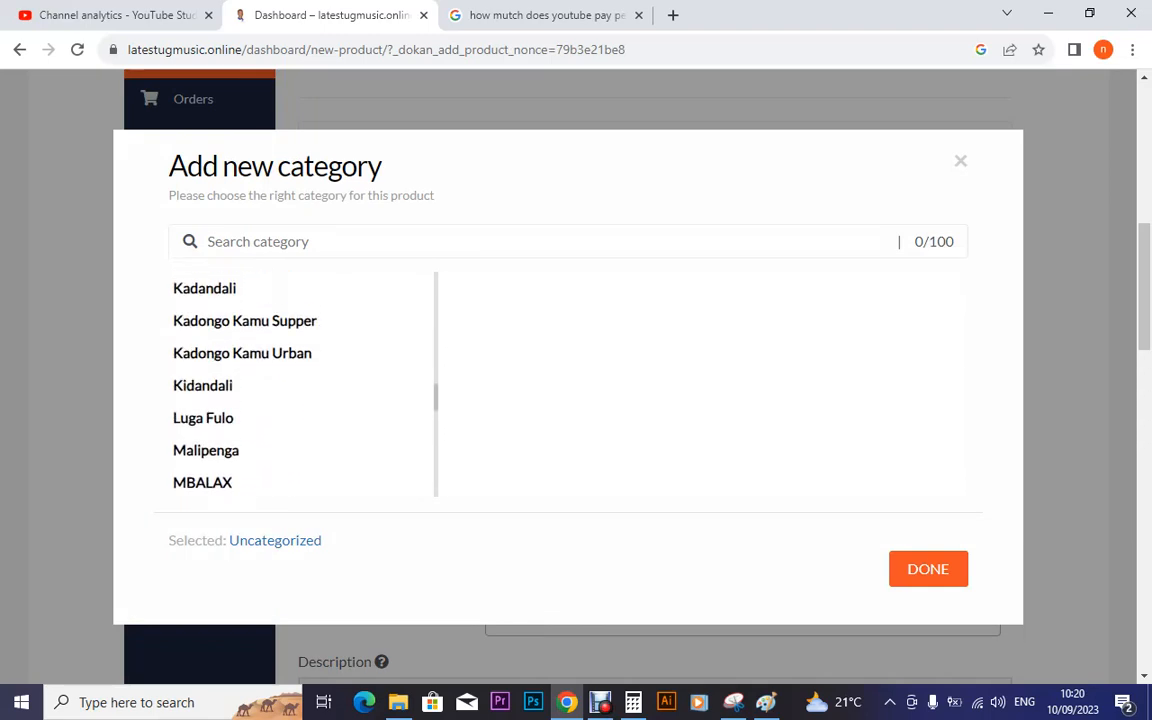
scroll(300, 385, up, 4)
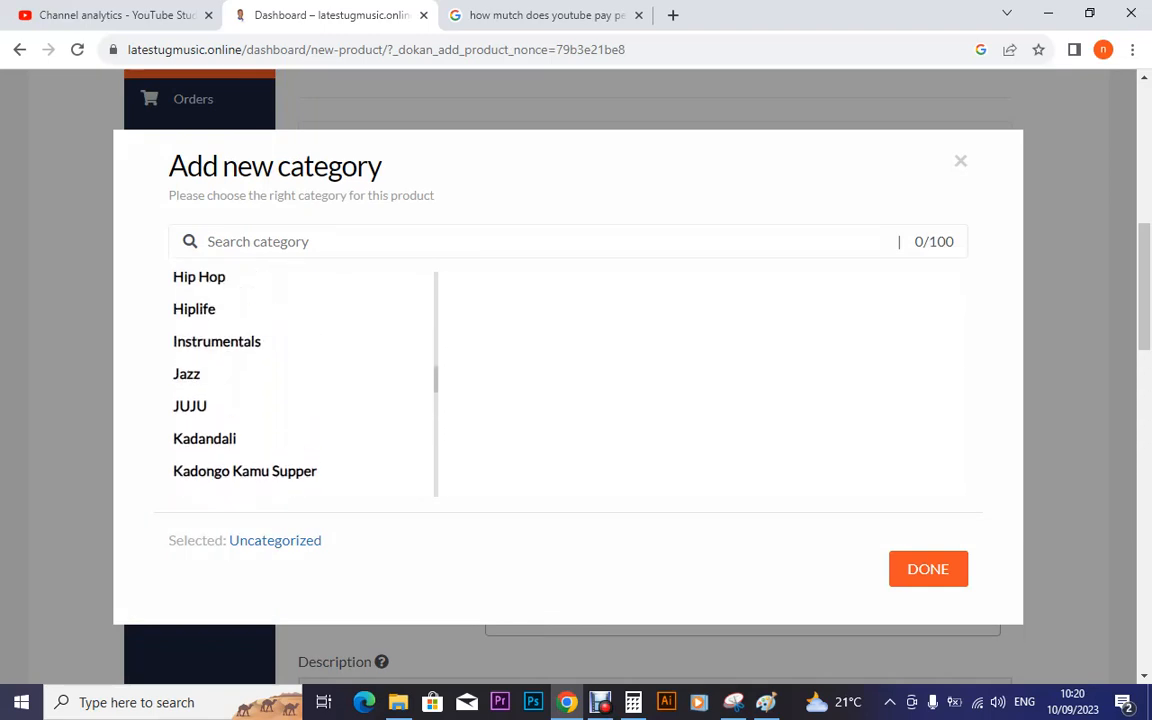
scroll(300, 385, up, 4)
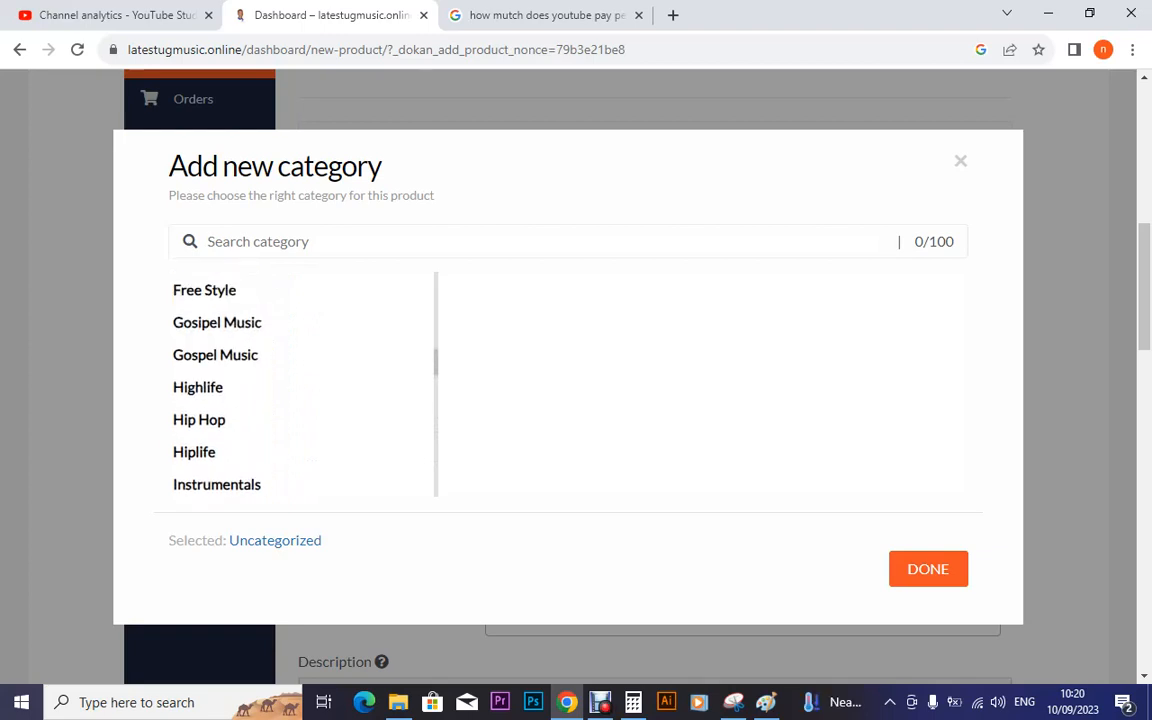
scroll(300, 385, up, 4)
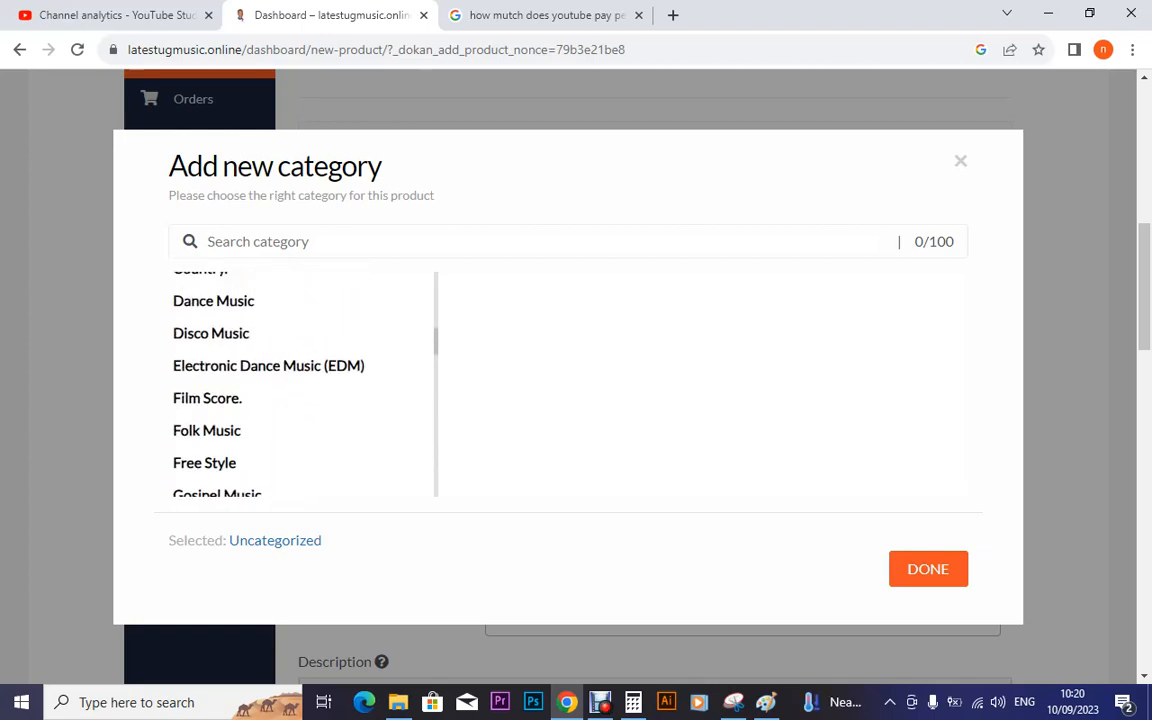
scroll(300, 385, up, 4)
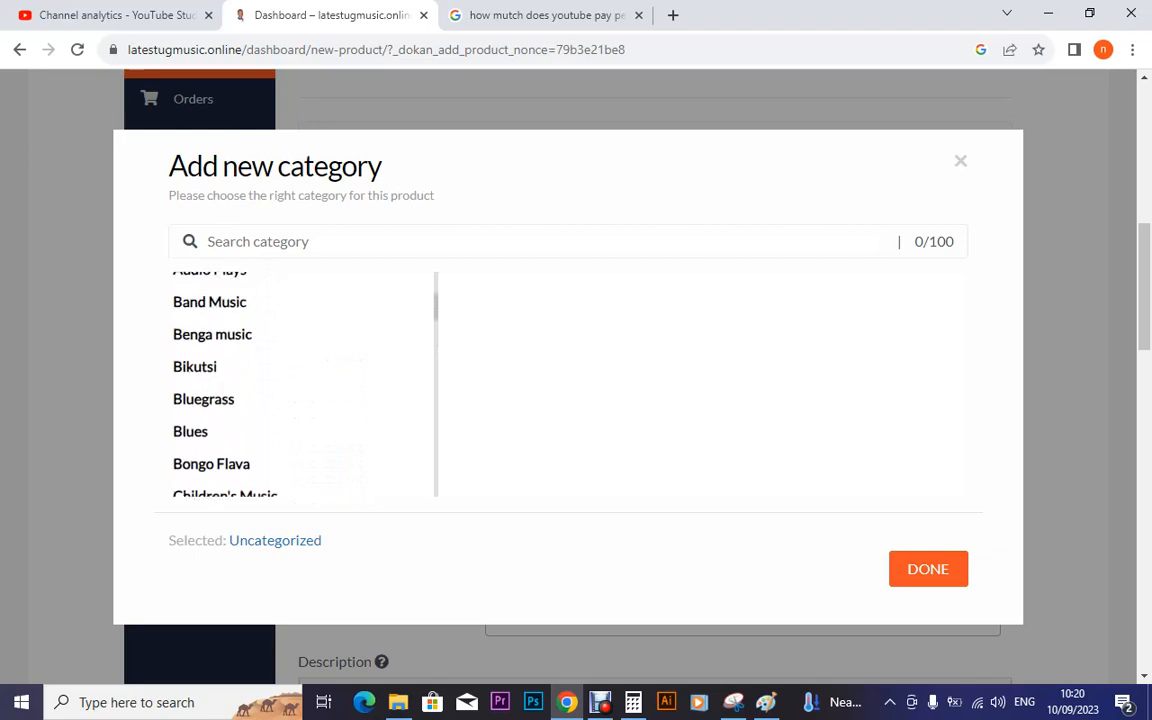
scroll(300, 385, up, 2)
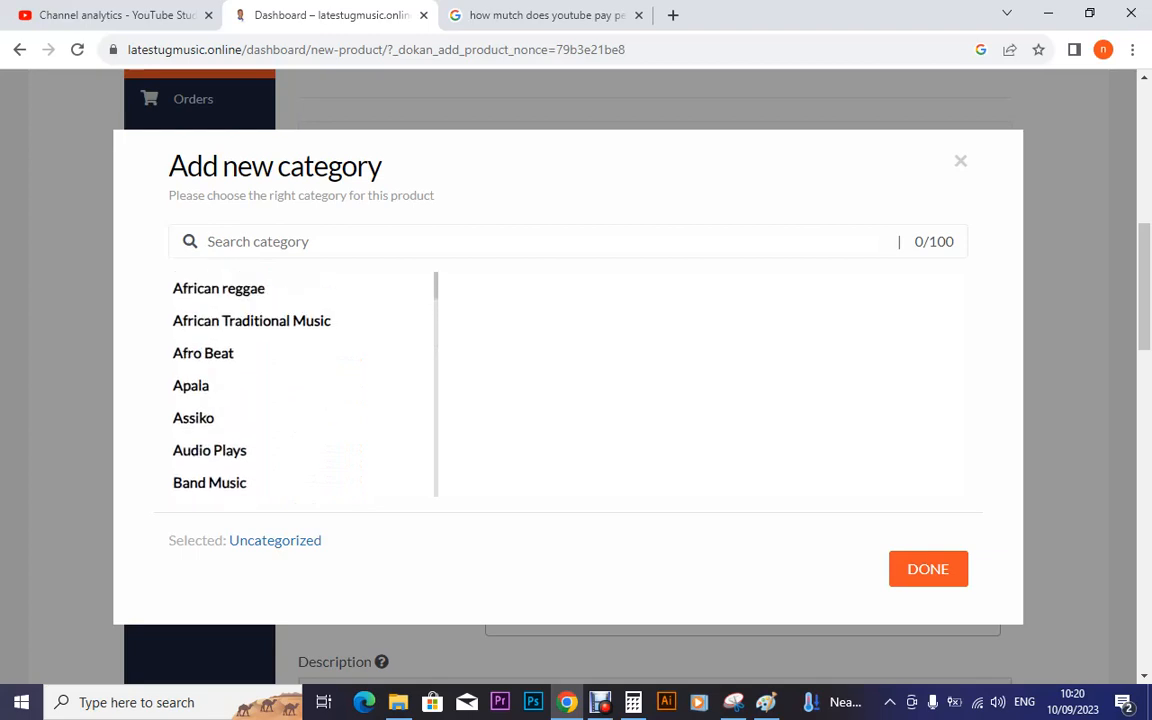
scroll(300, 385, down, 15)
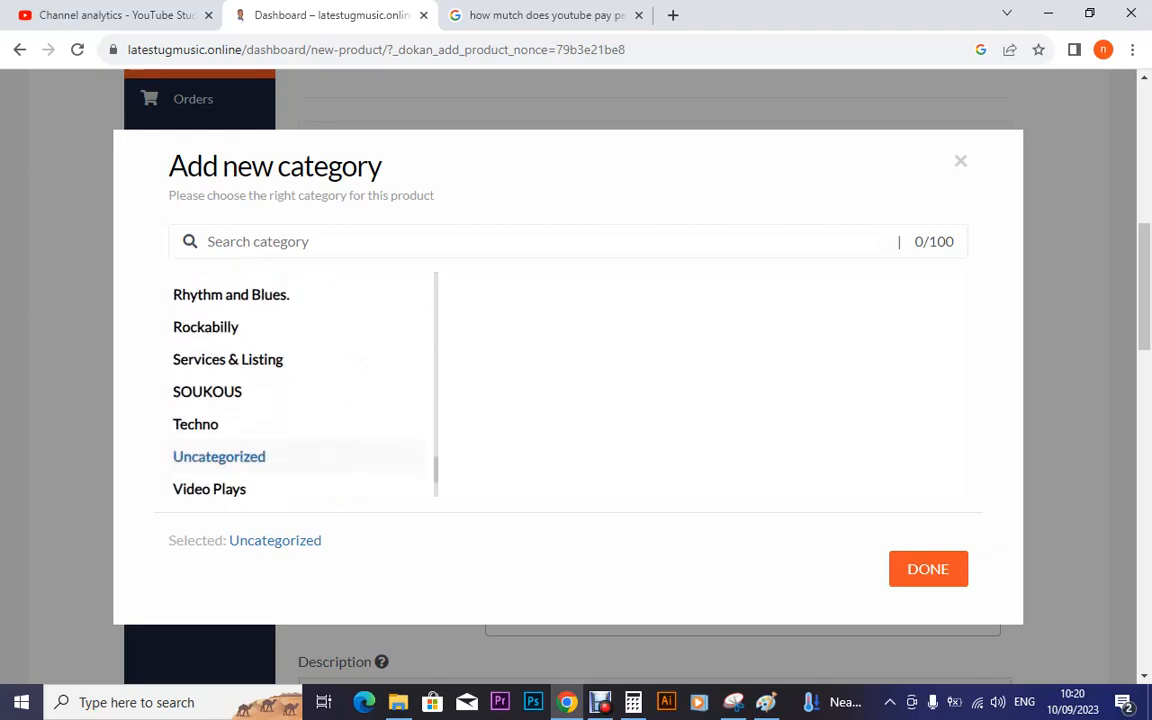
scroll(300, 385, down, 3)
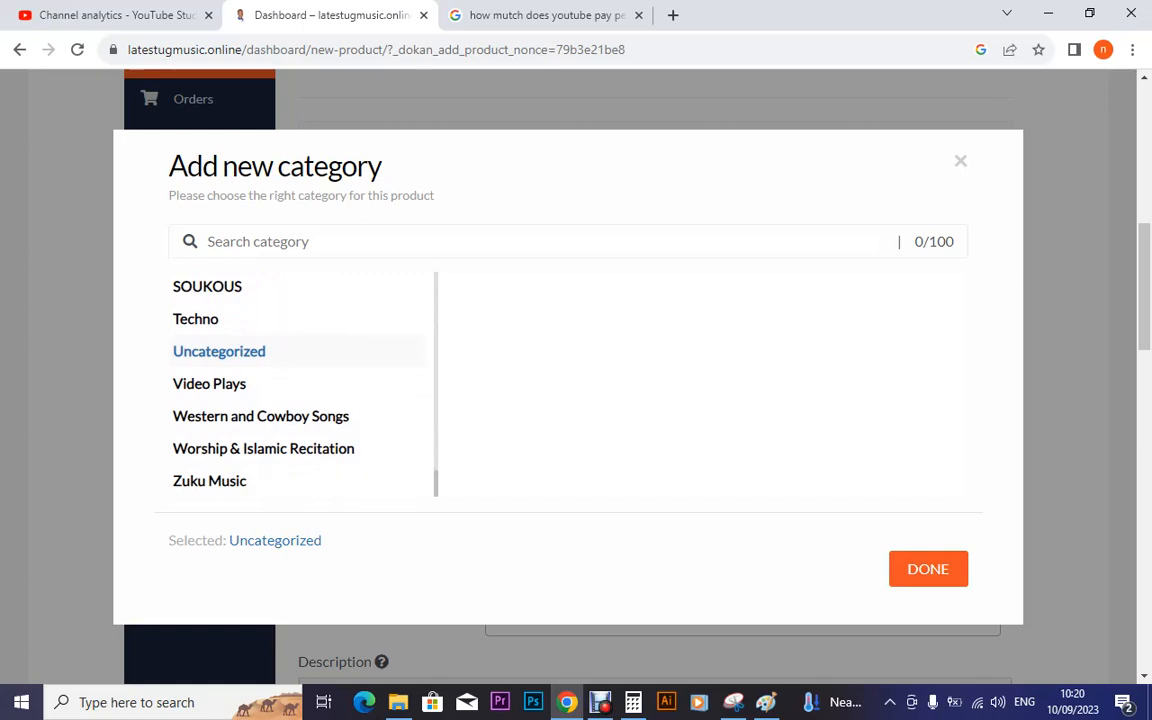
- Try to confirm Uncategorized as the product category and close the category chooser
click(928, 569)
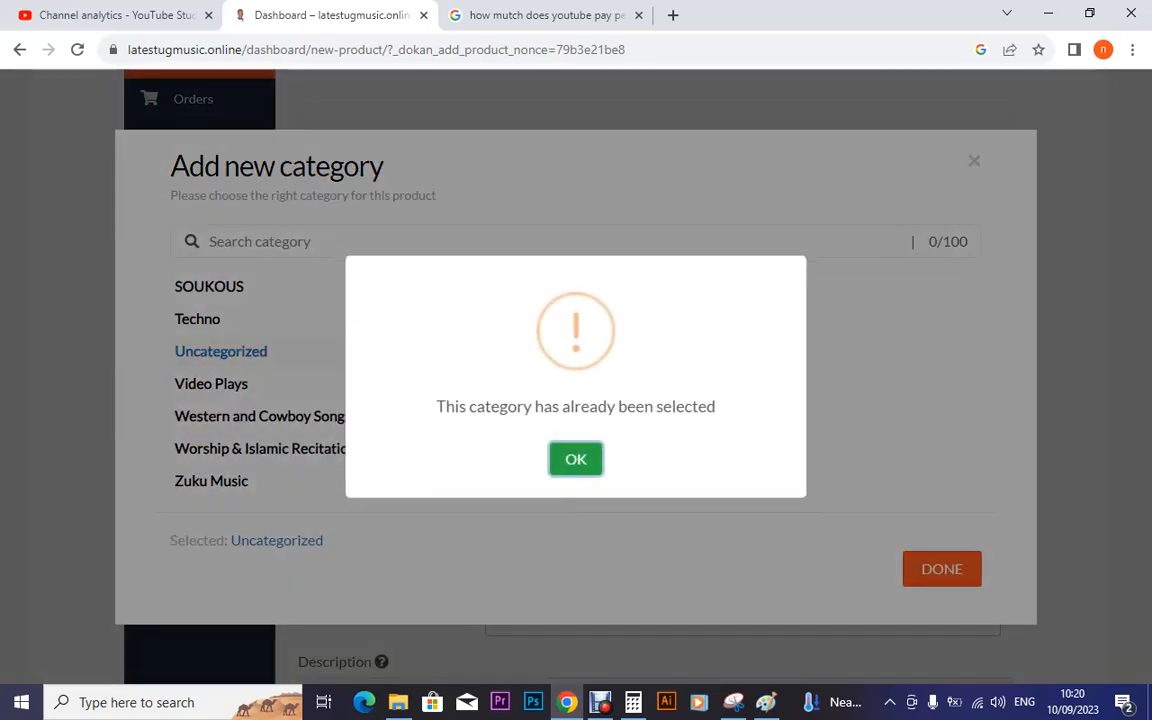
click(575, 459)
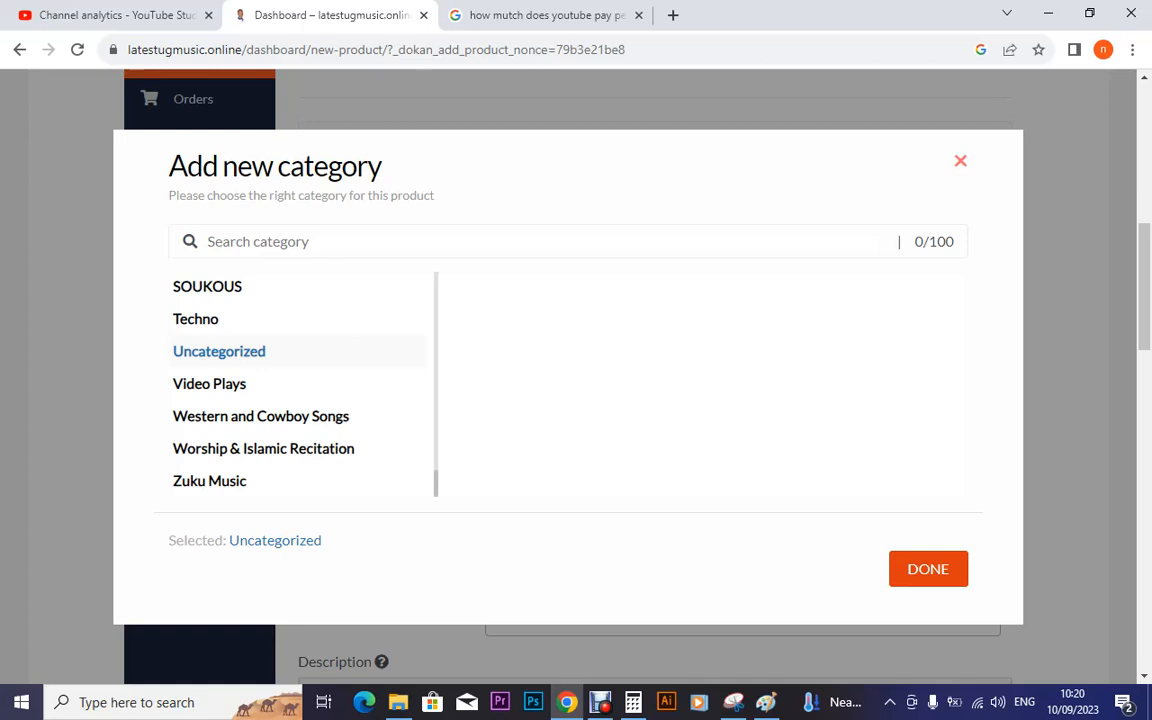
click(960, 161)
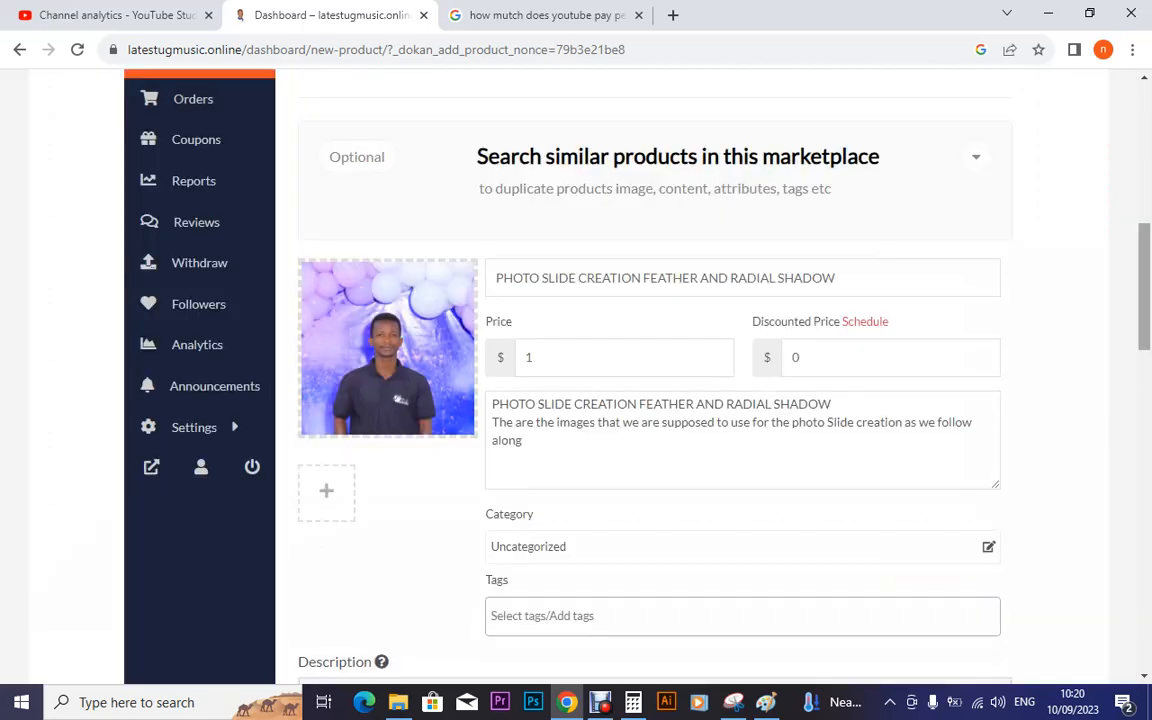
- Add the tag "Slide show photos" to the product
scroll(640, 400, down, 3)
click(640, 364)
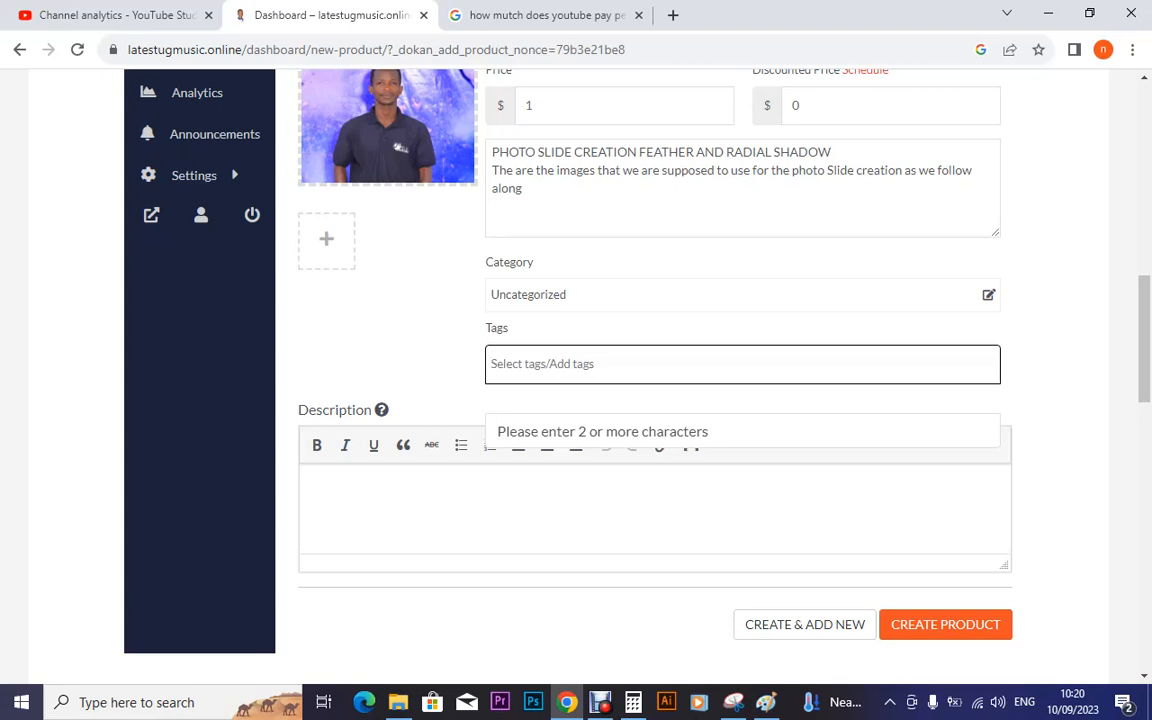
text(Sl)
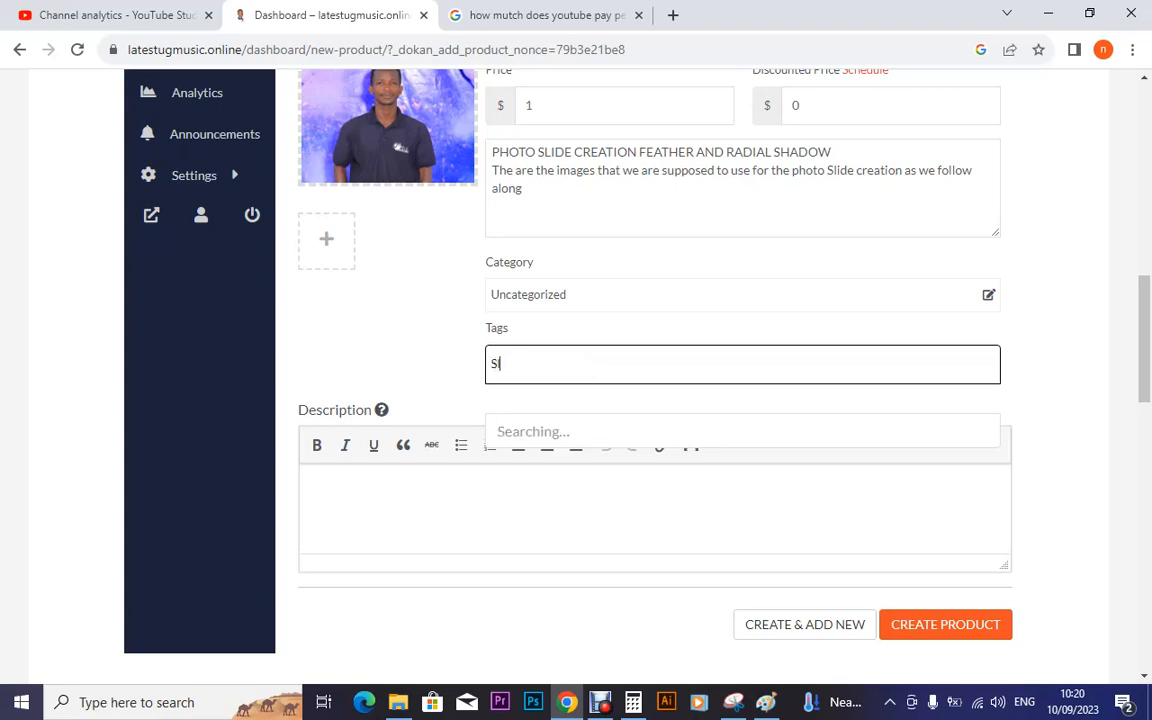
text(ide show p)
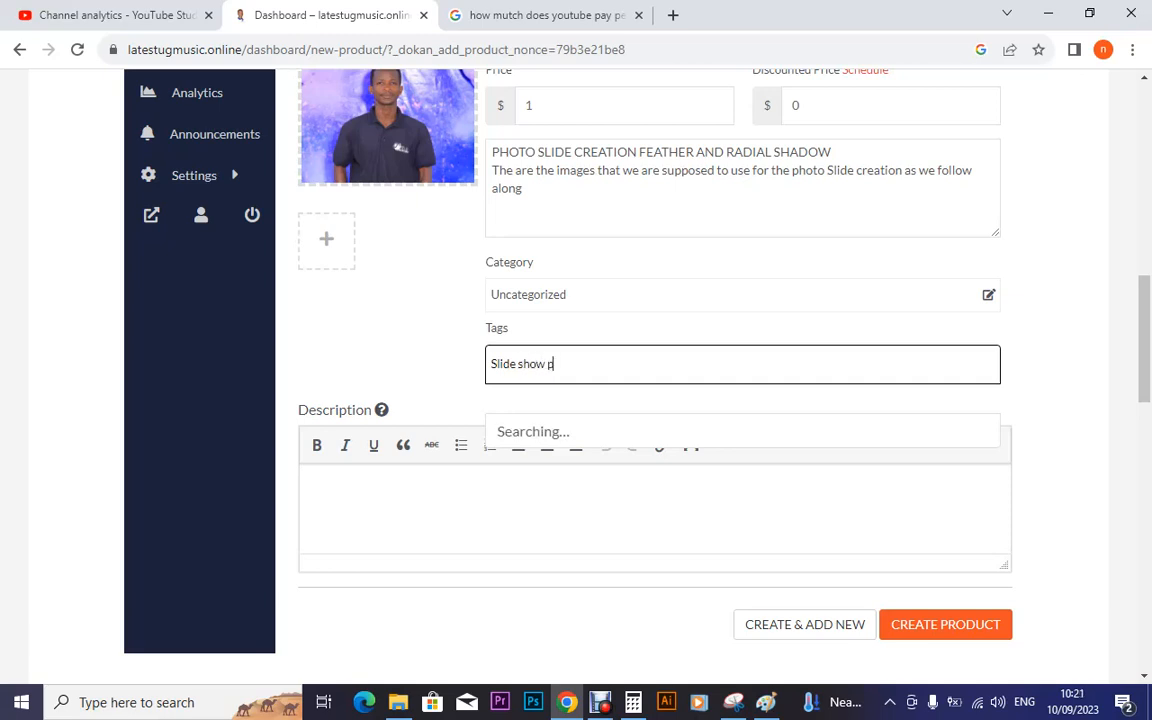
text(hotos)
key(Return)
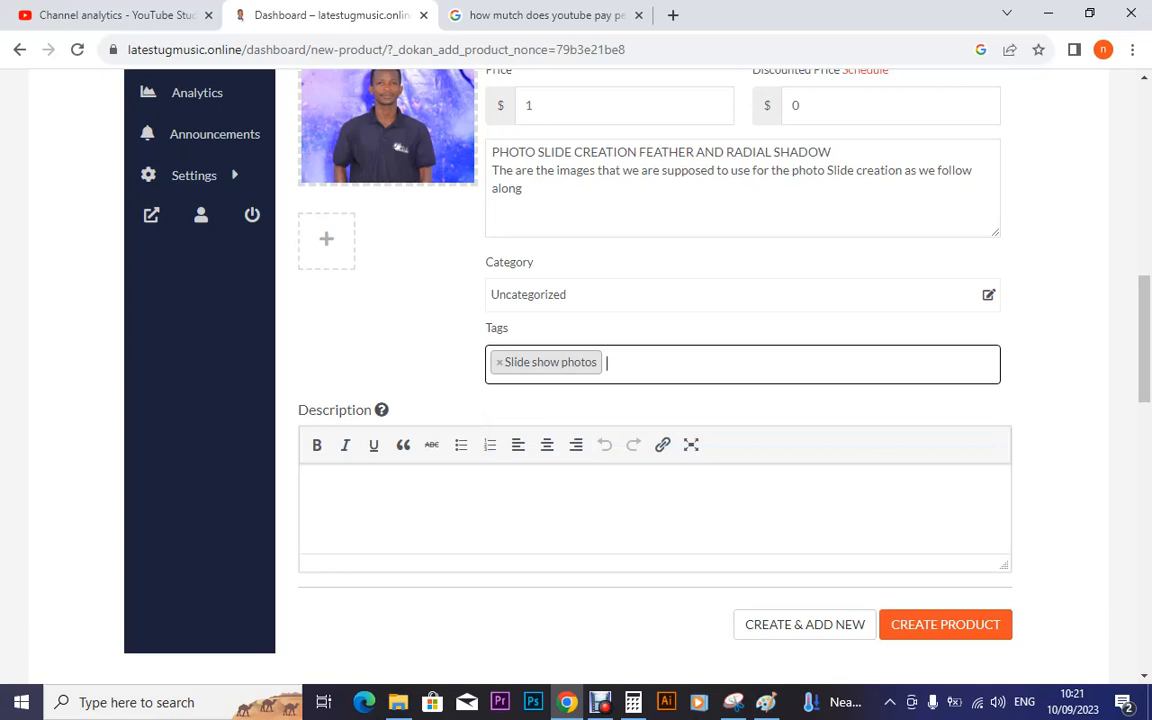
- Add the existing tags Munye Scripts and Munye Scripts Life to the product
text(munye sc)
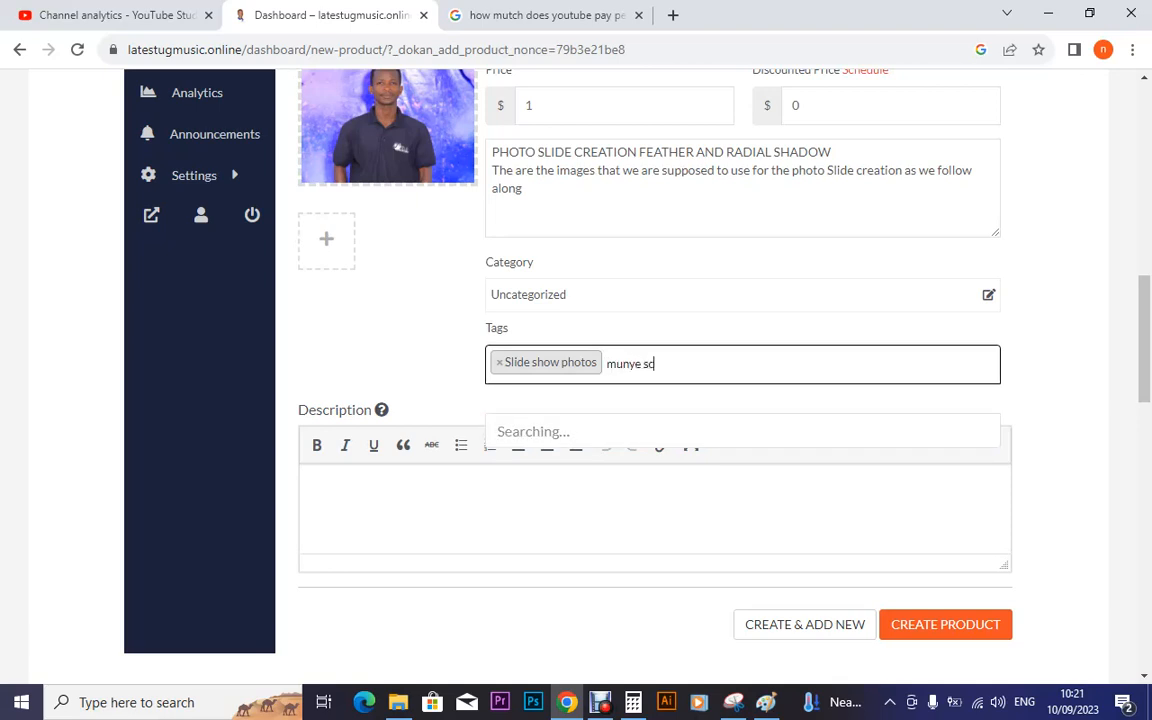
text(ripts)
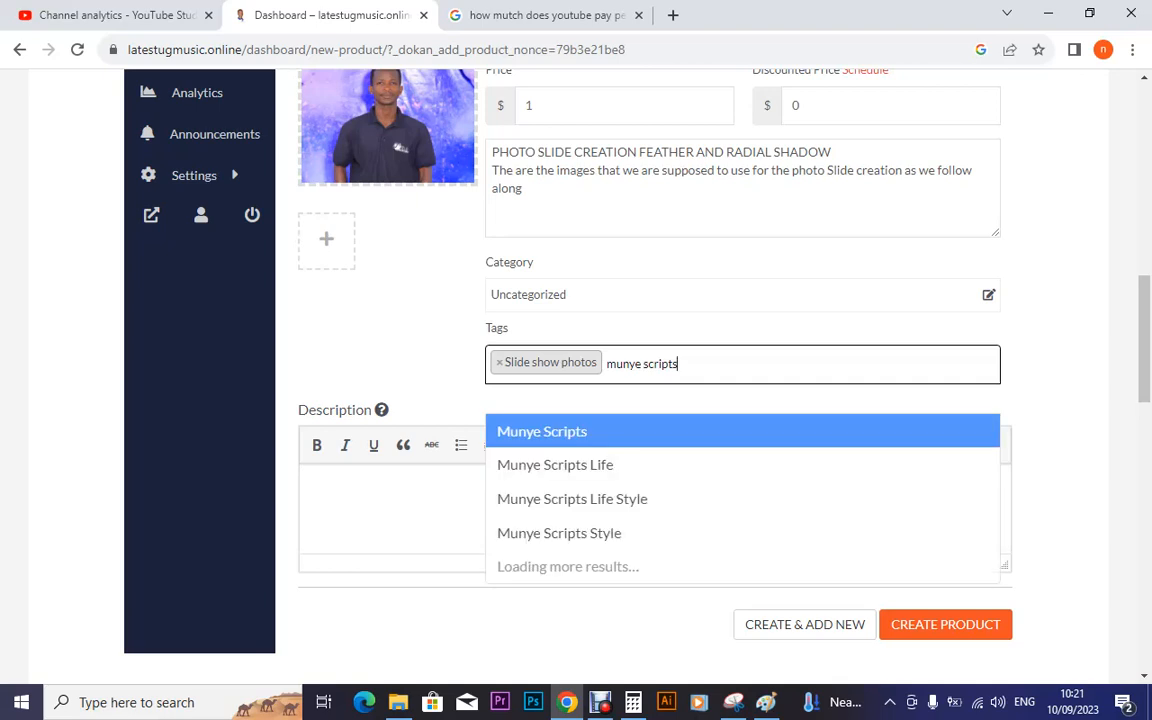
key(Return)
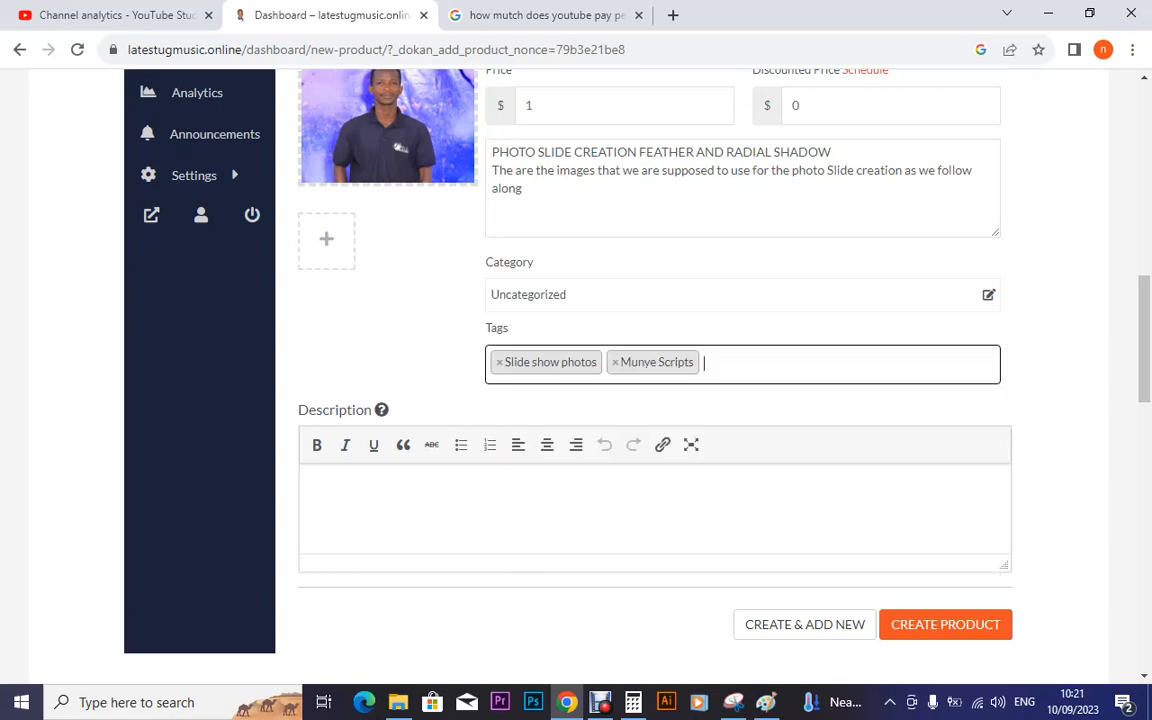
text(munye)
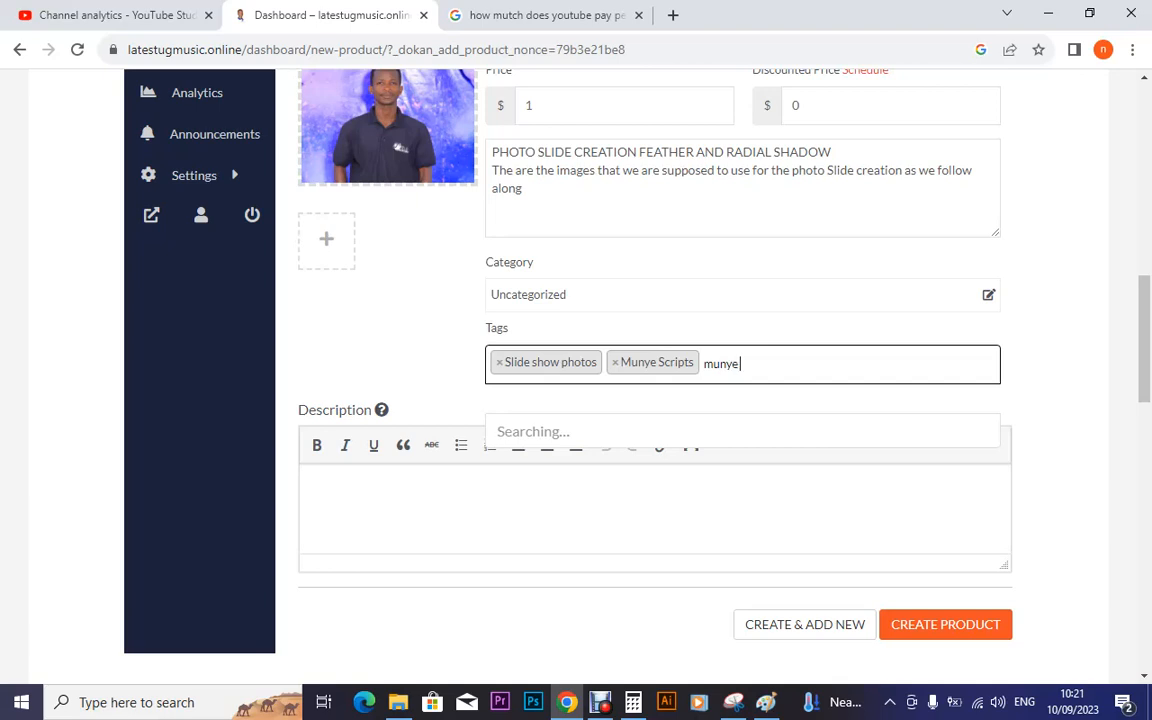
text( scripts)
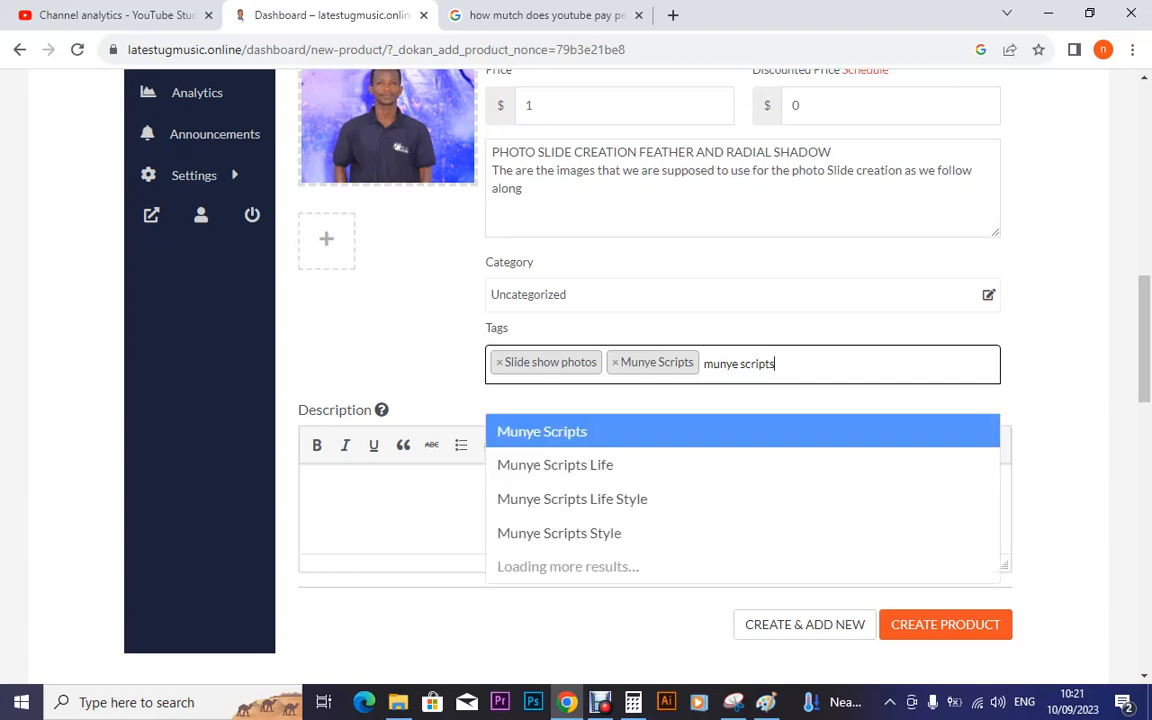
key(Down)
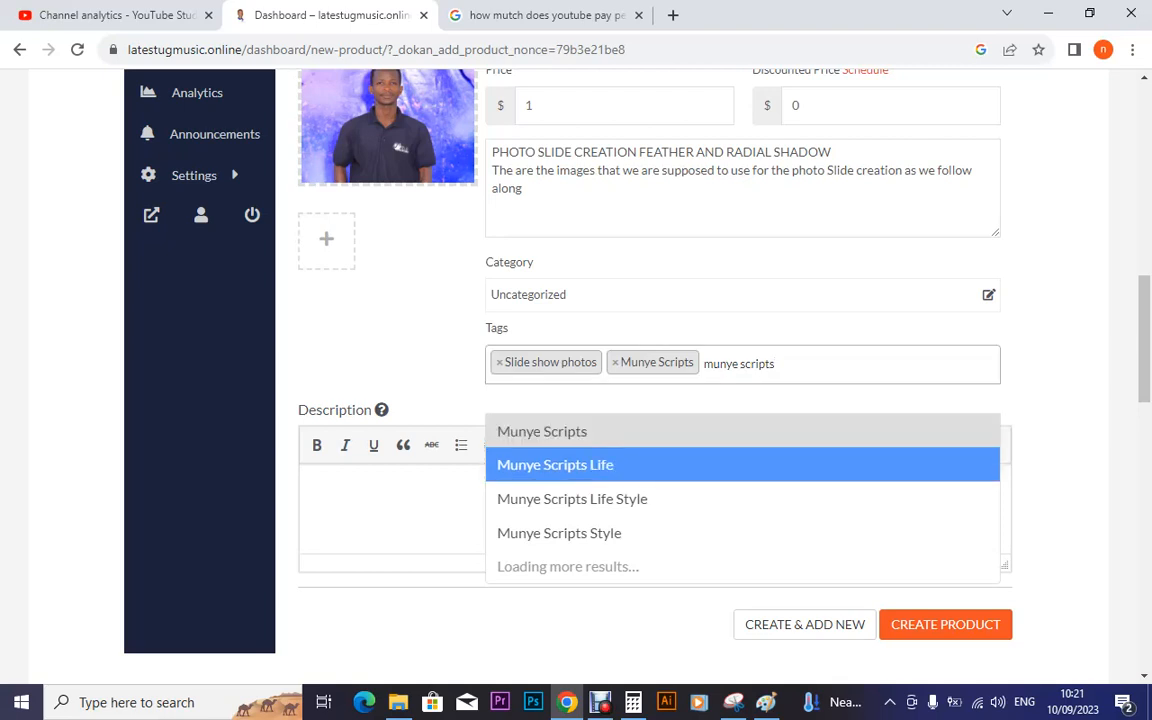
key(Return)
- Find the existing tag Munye Scripts Life Style by entering "munye scripts" and add it to the product
text(muny)
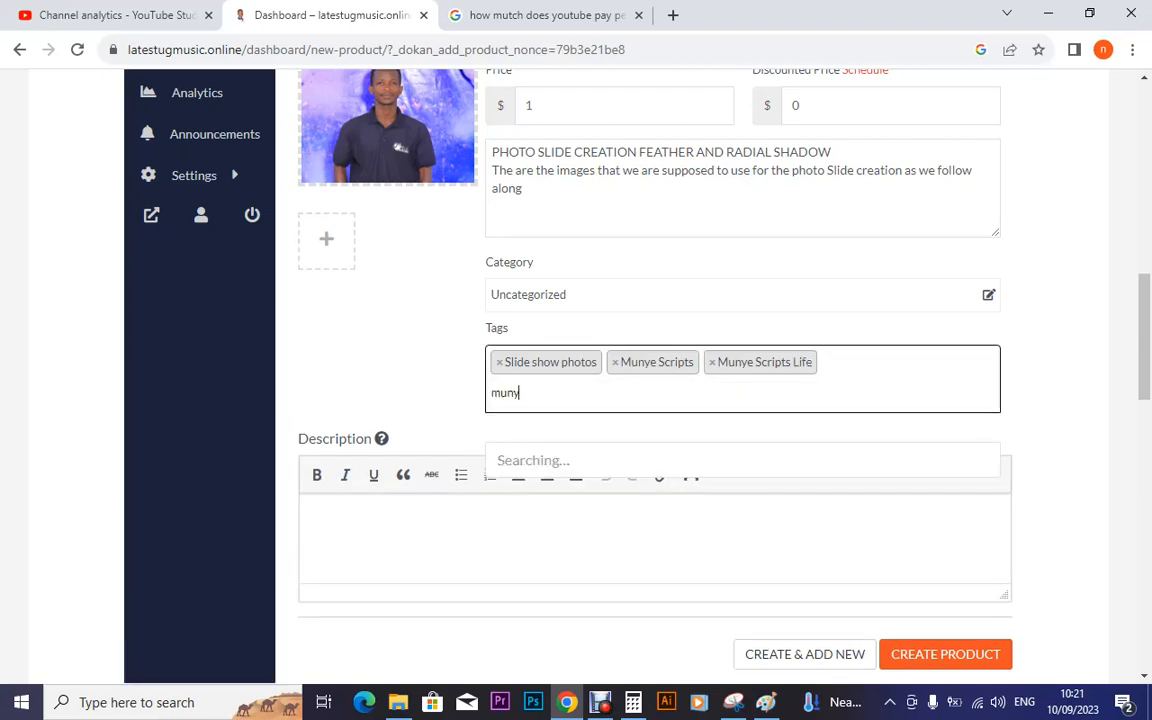
text(e scripts)
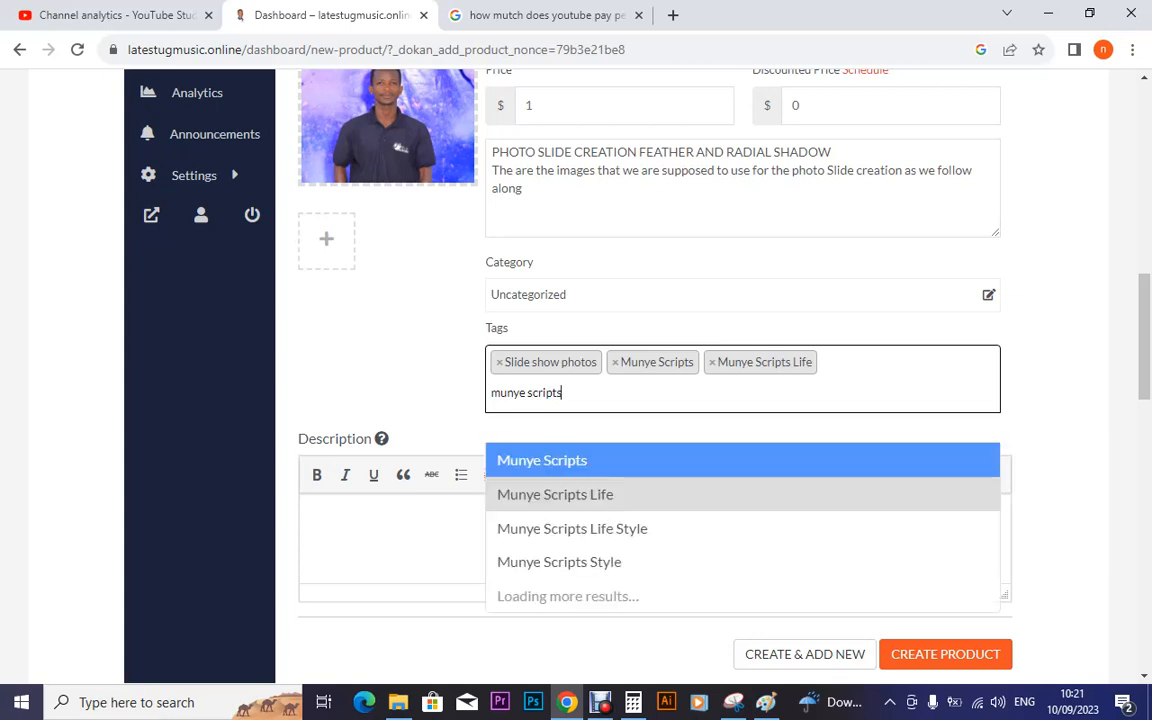
key(Down)
key(Down)
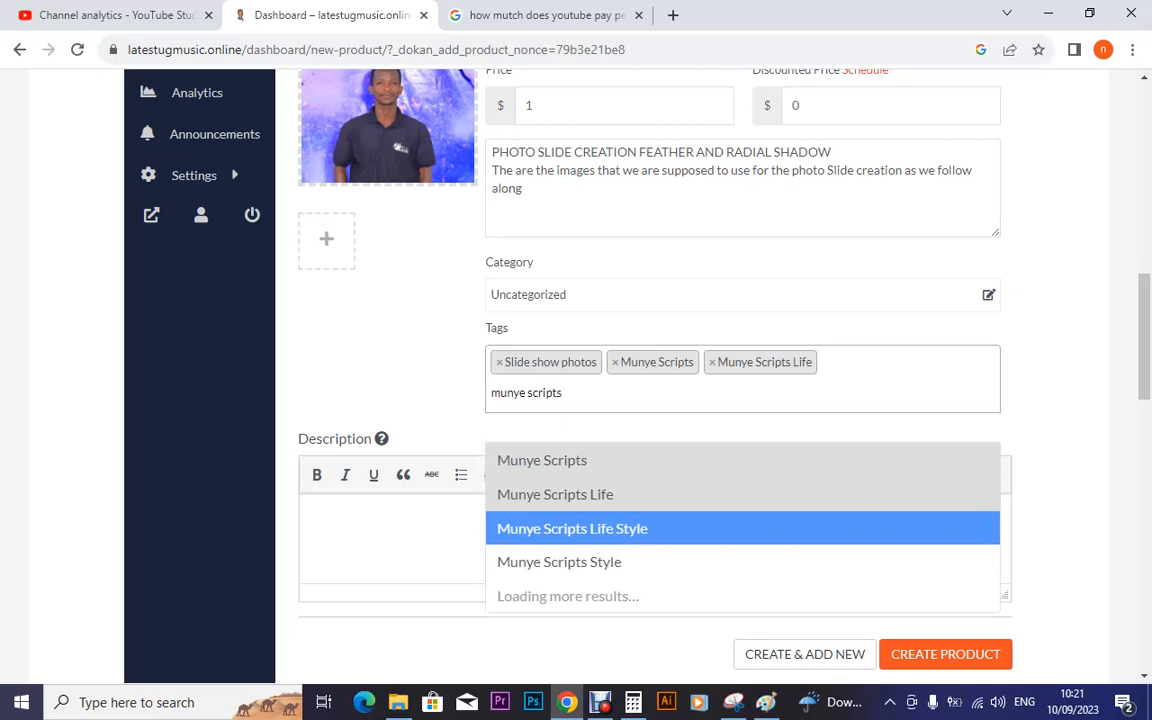
key(Return)
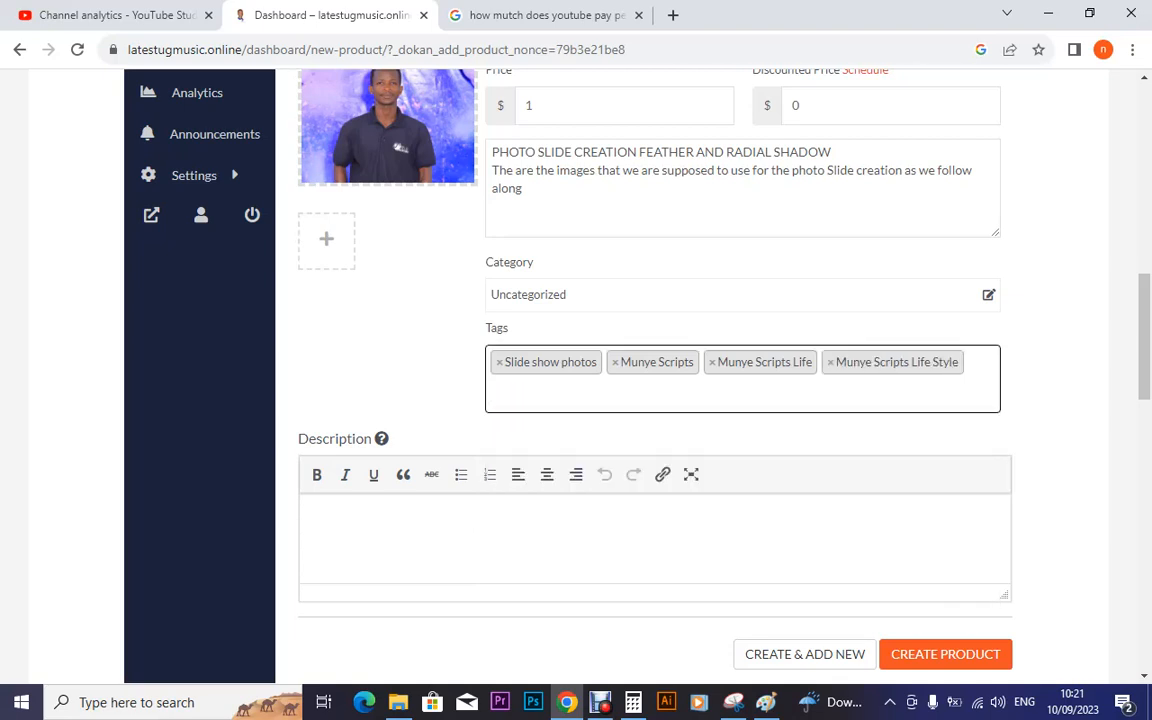
- Add the tag "photos" to the product
key(Return)
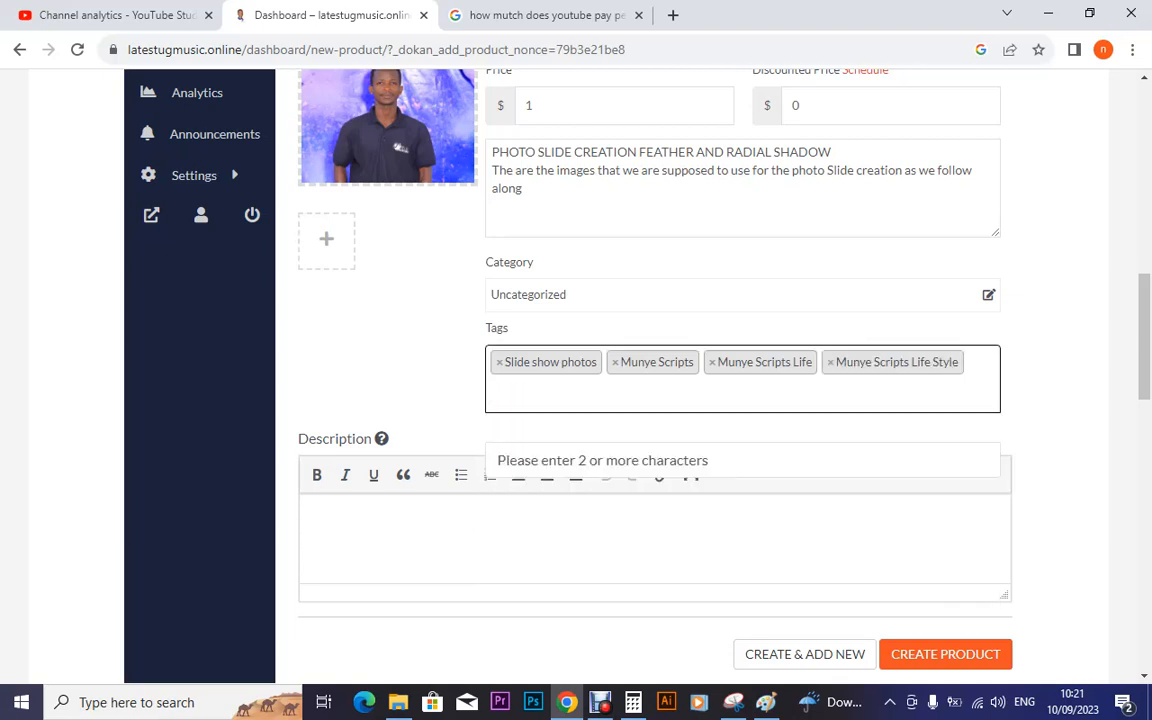
text(ph)
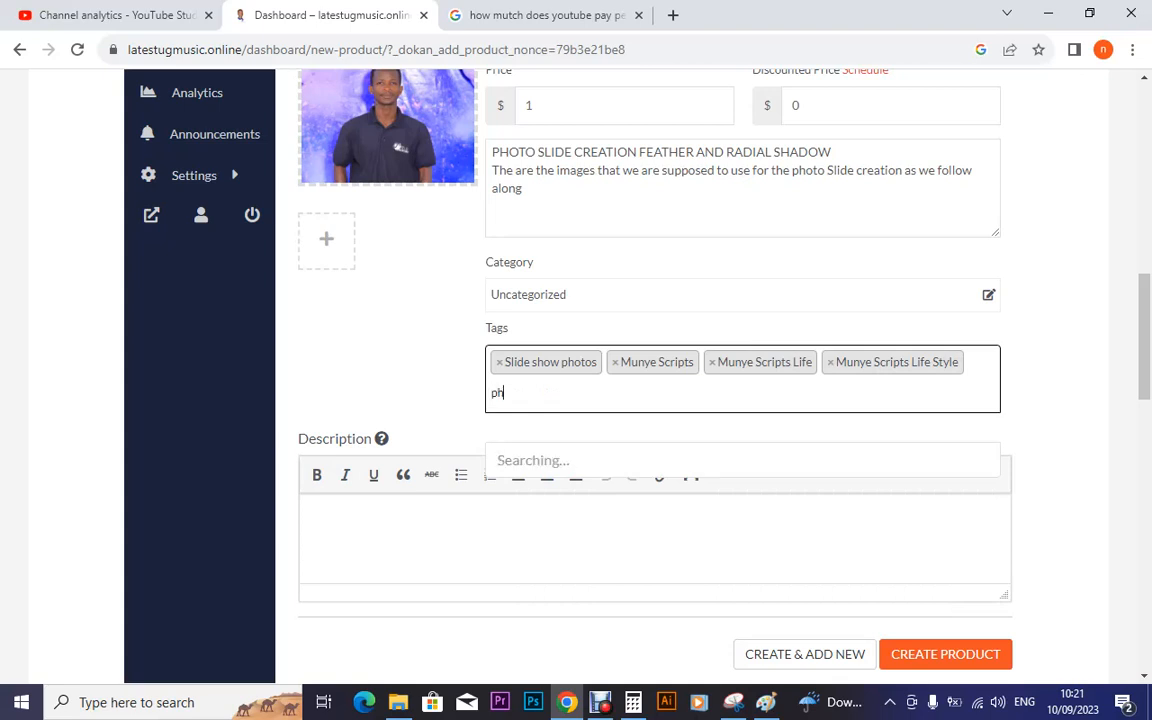
text(otos)
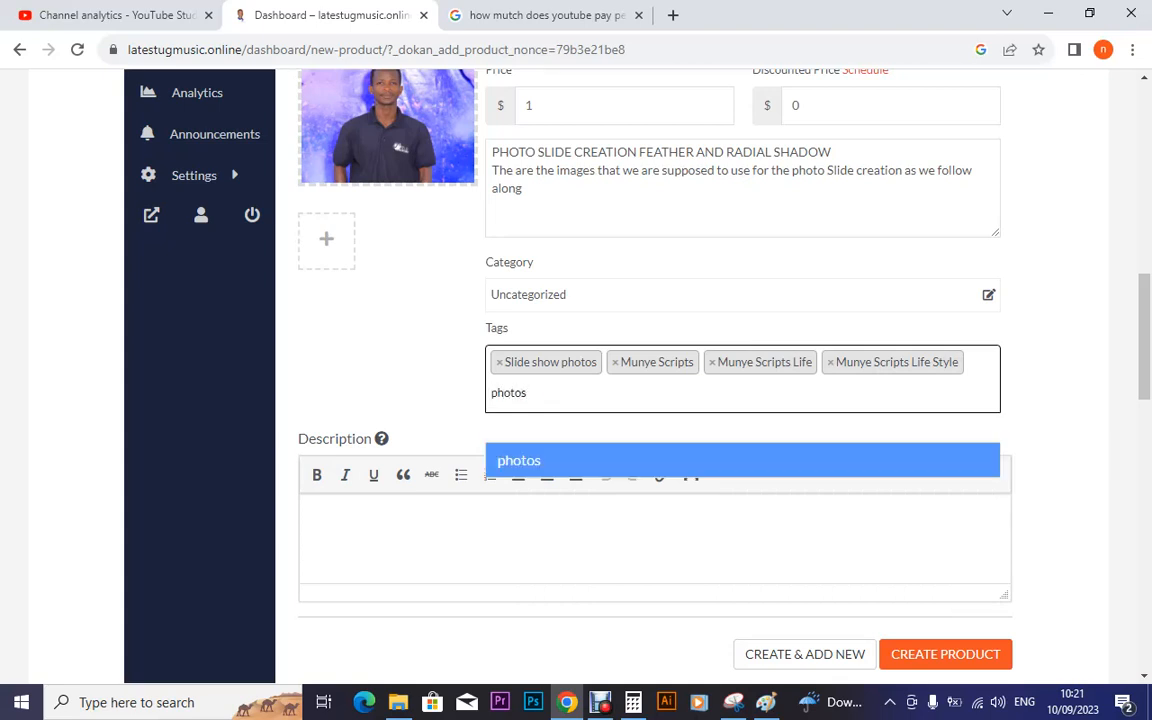
key(Return)
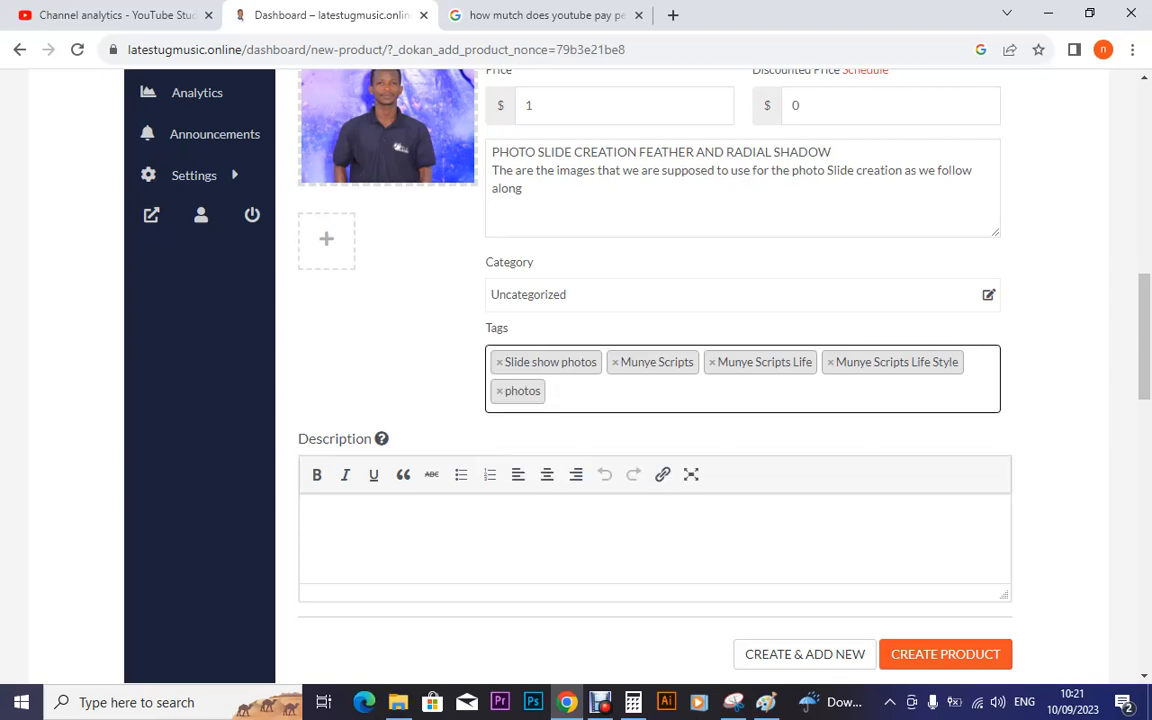
- Copy the full short description text and paste it into the product's Description
drag(492, 152, 526, 190)
key(ctrl+c)
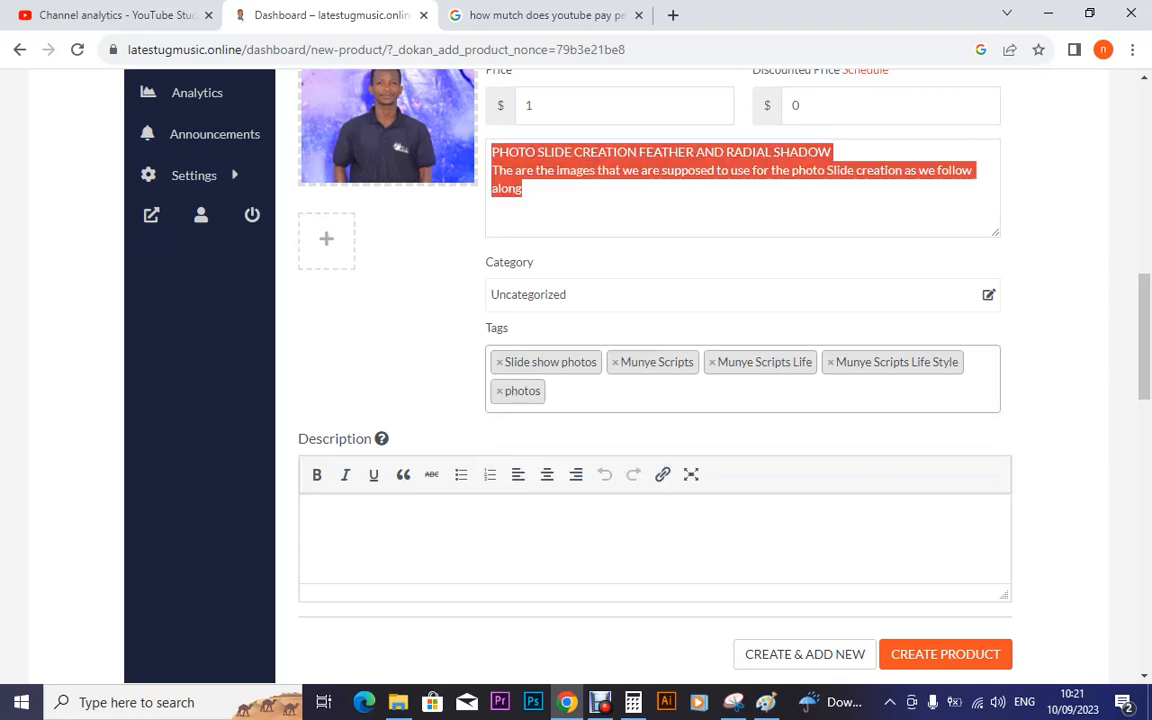
click(310, 518)
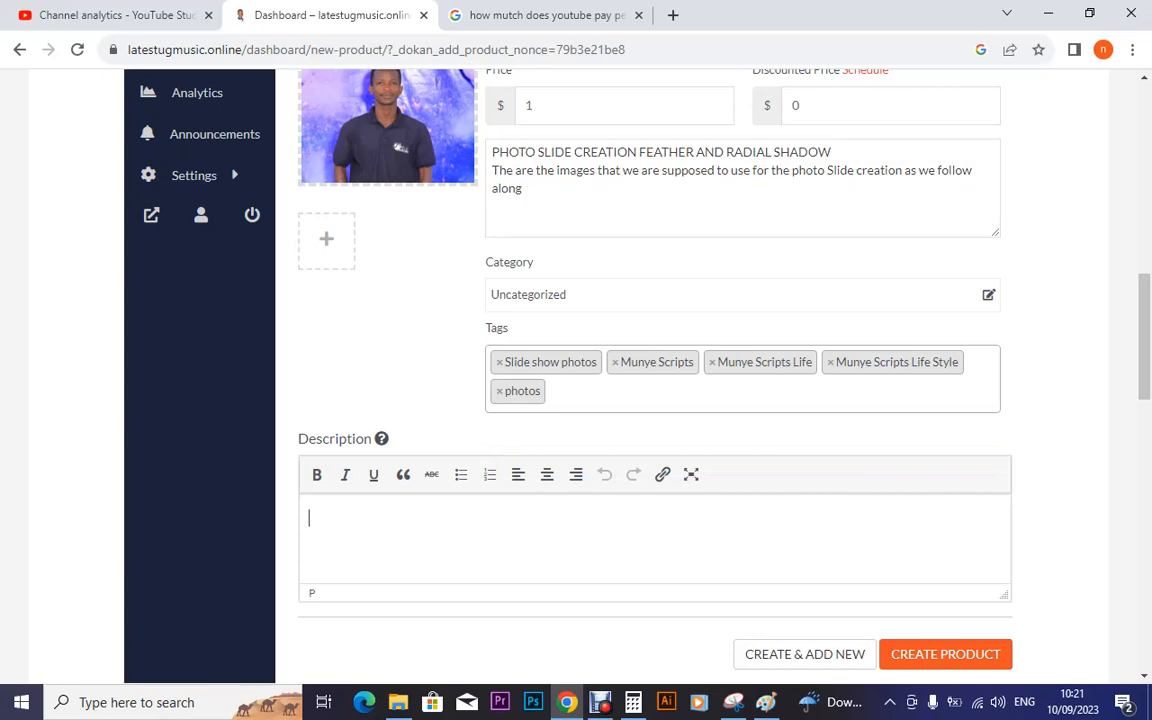
key(ctrl+v)
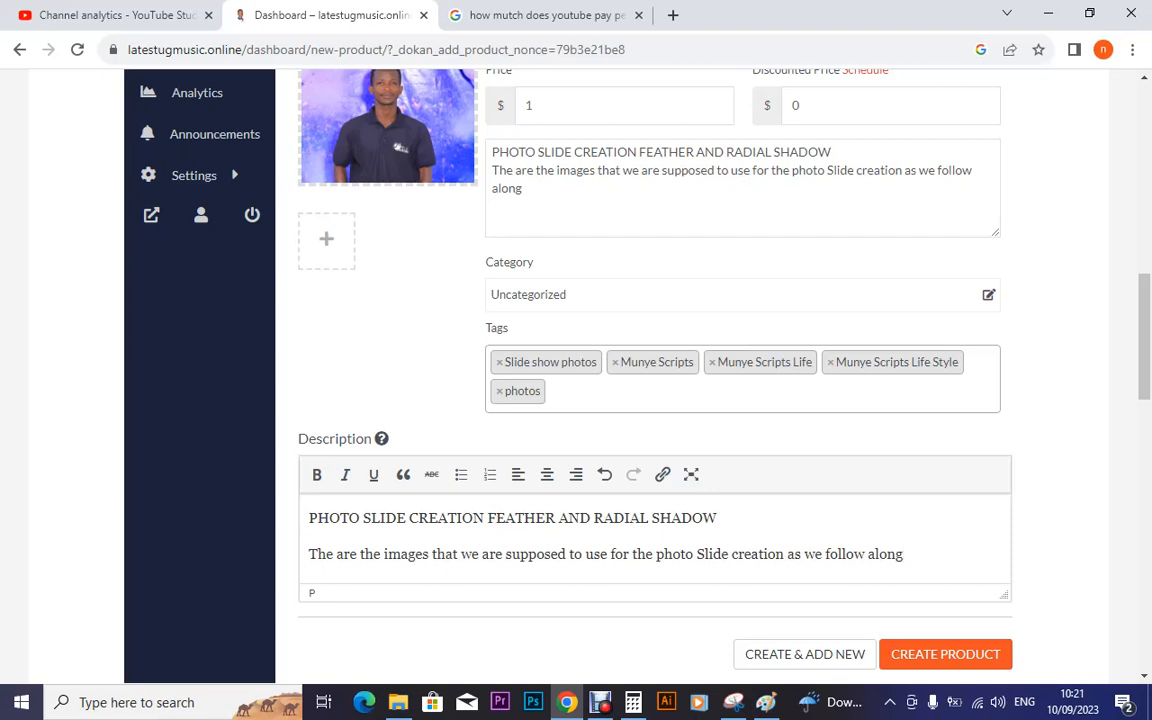
- Change "The" to "These" at the start of the second line in both the Description and the short description
key(shift+Left)
key(Left)
key(Right)
key(Right)
text(se)
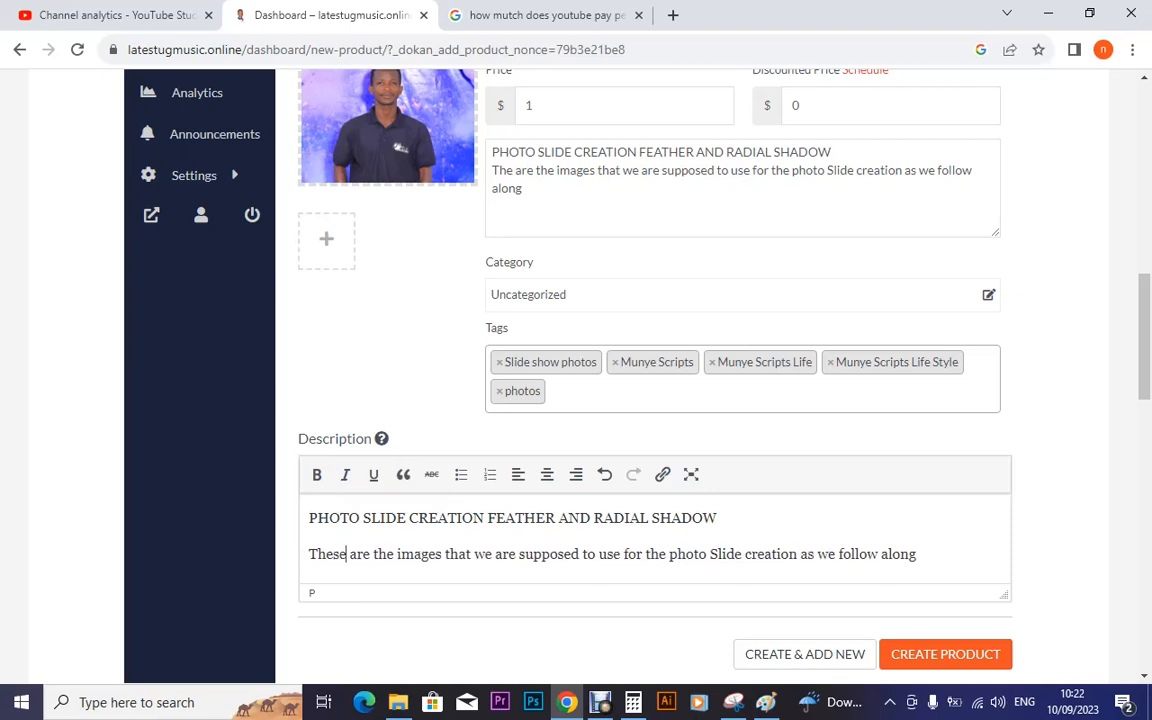
click(513, 171)
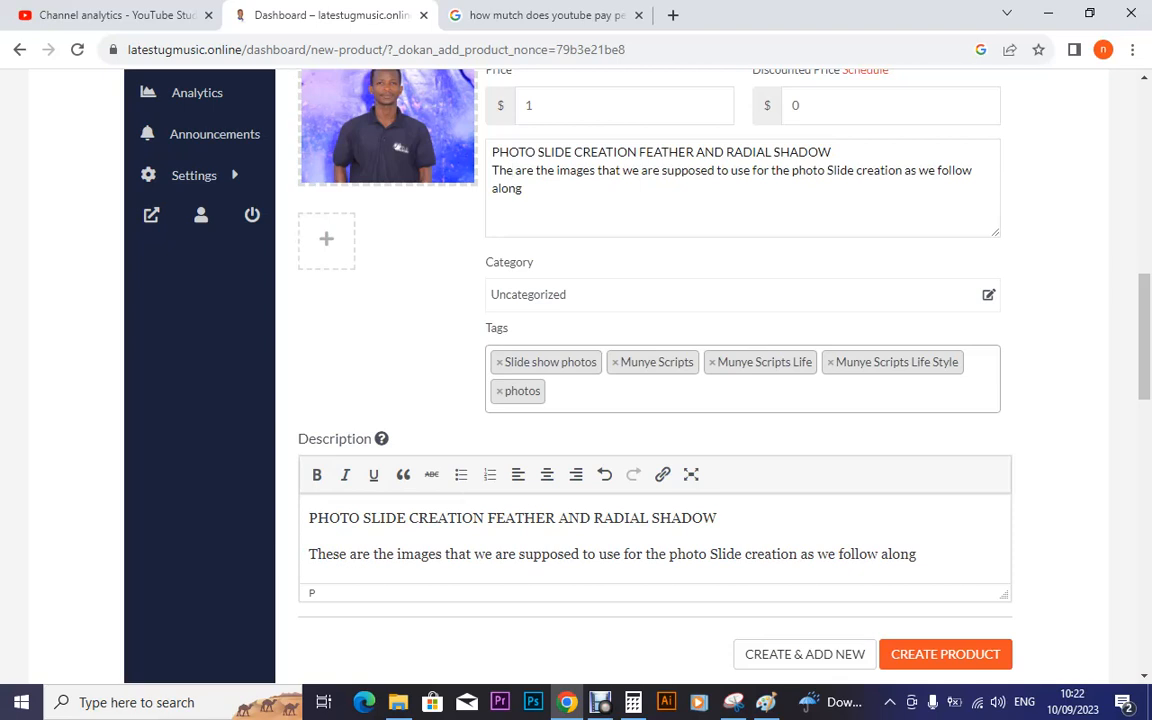
text(se)
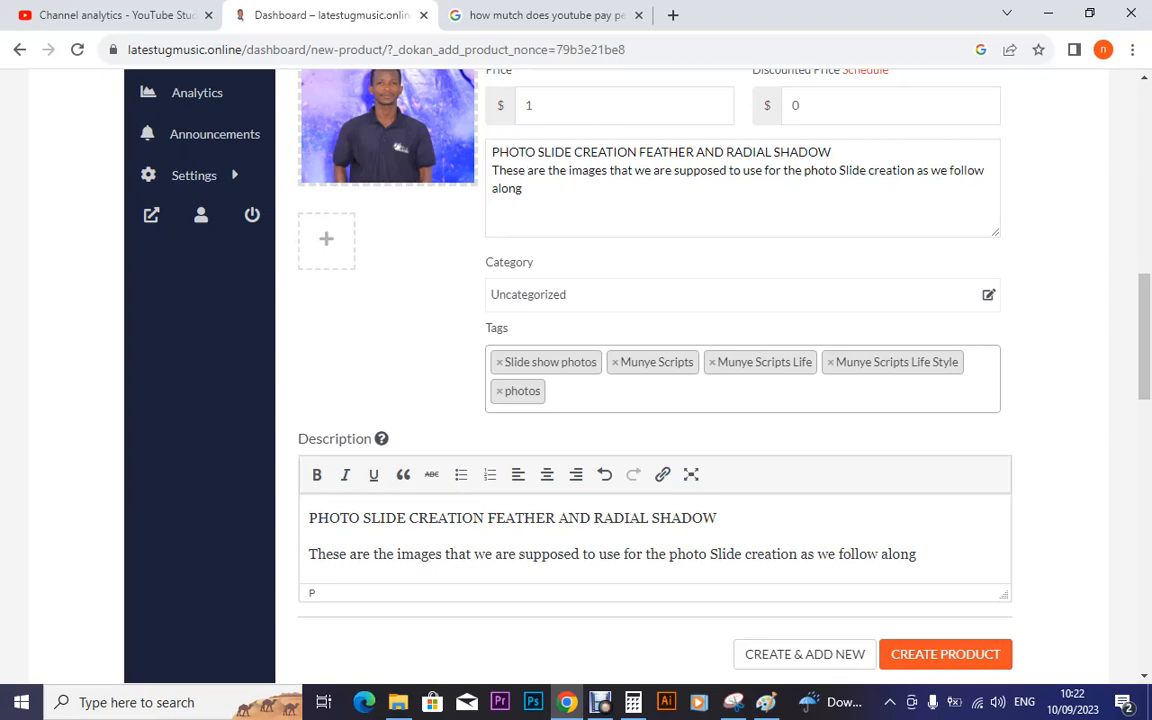
- Extend the end of the Description with "the videos on the munye scripts life style channel"
click(917, 554)
text(the)
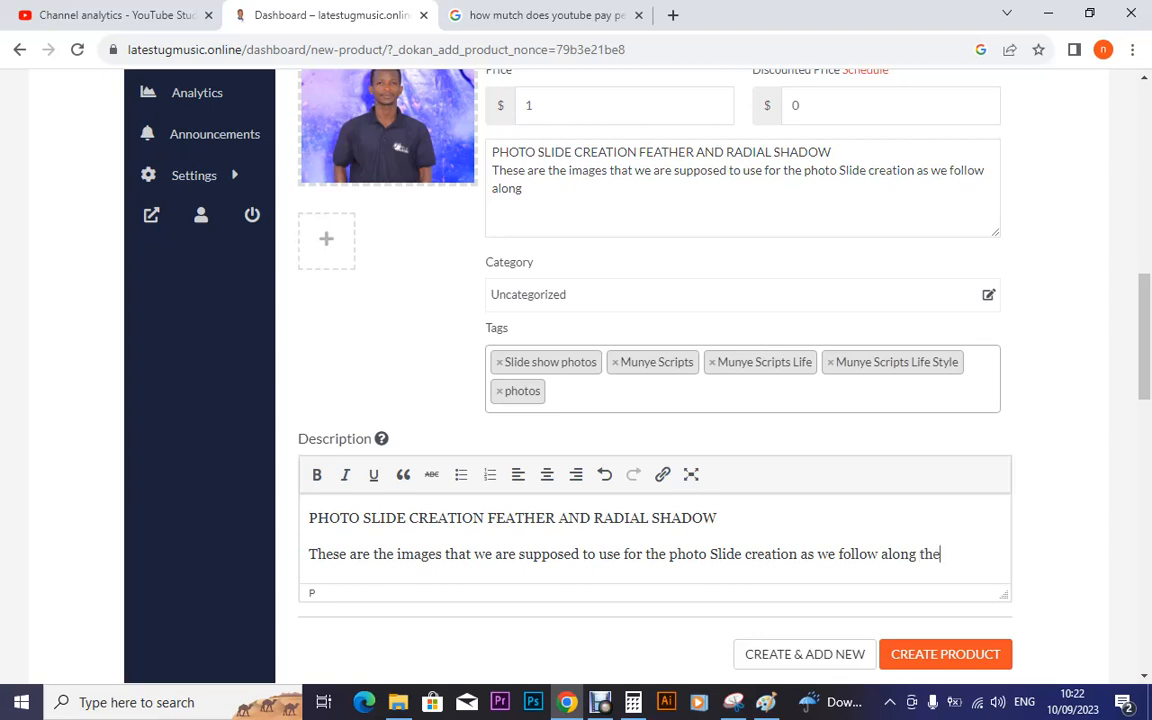
text( videos on)
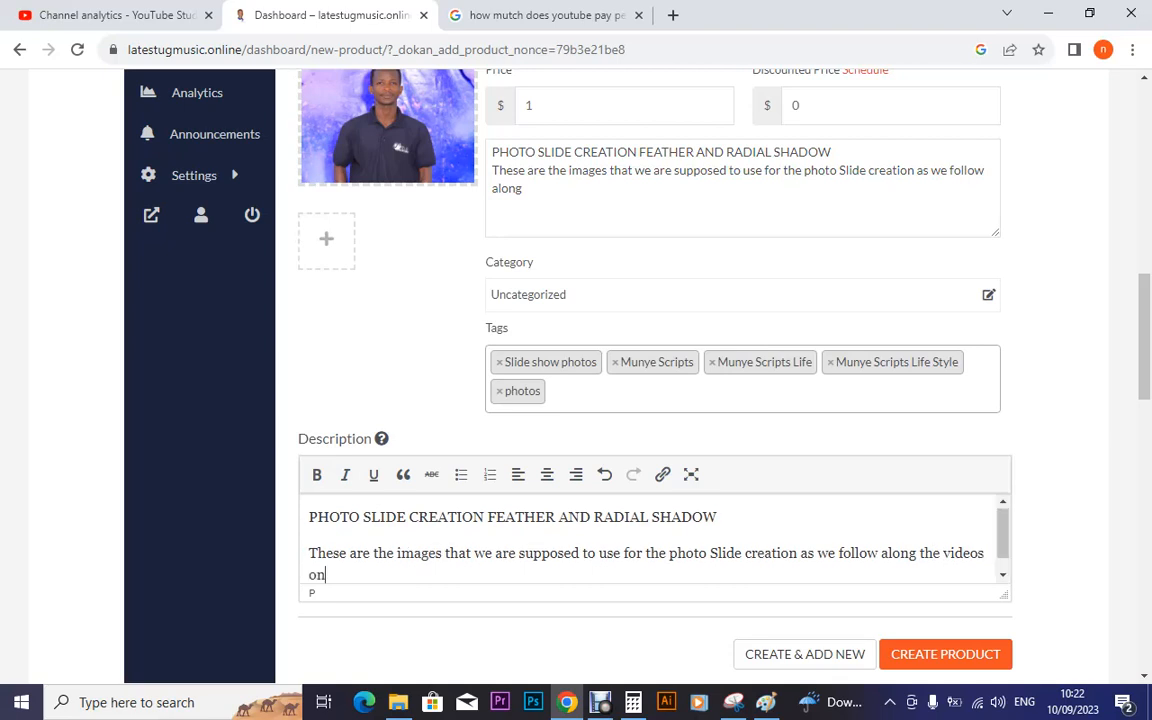
text( the munye scrip)
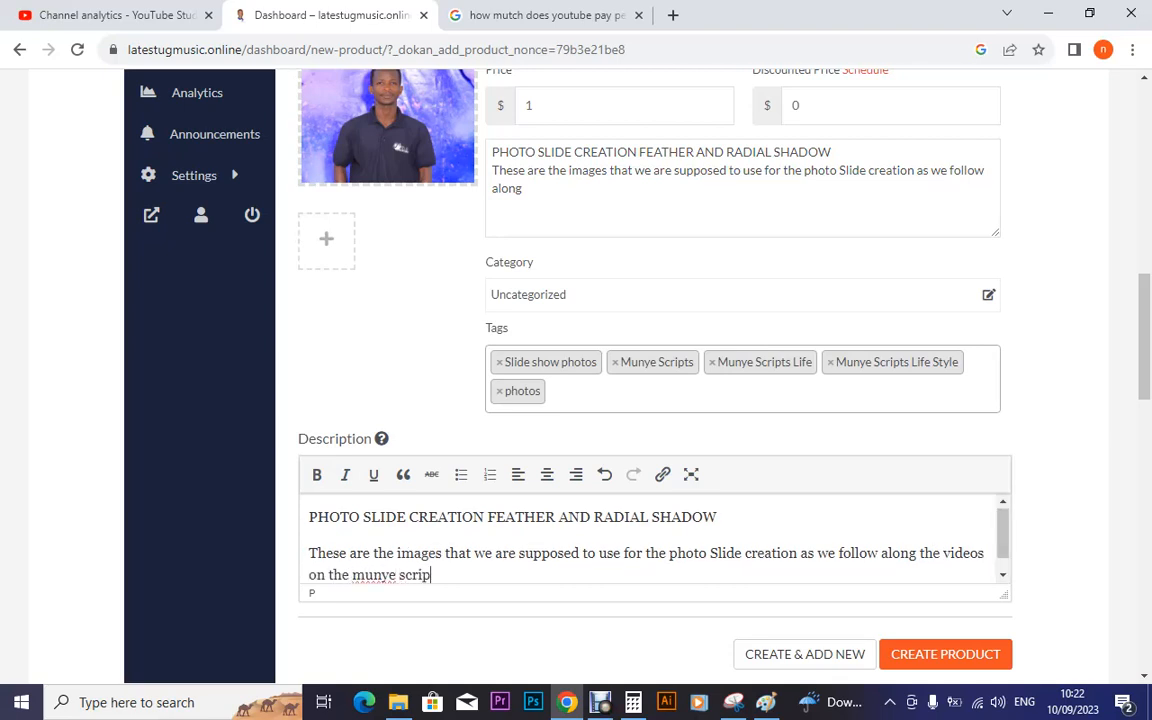
text(ts life style channel)
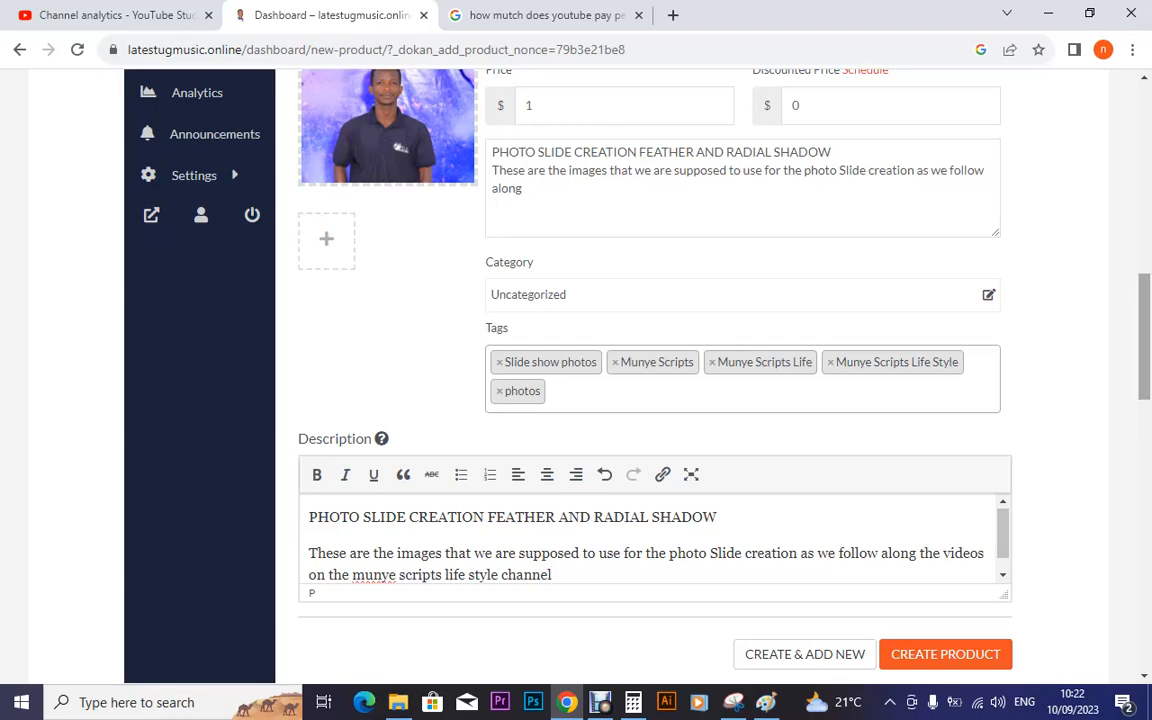
- Submit the completed form to create the product
scroll(640, 400, down, 2)
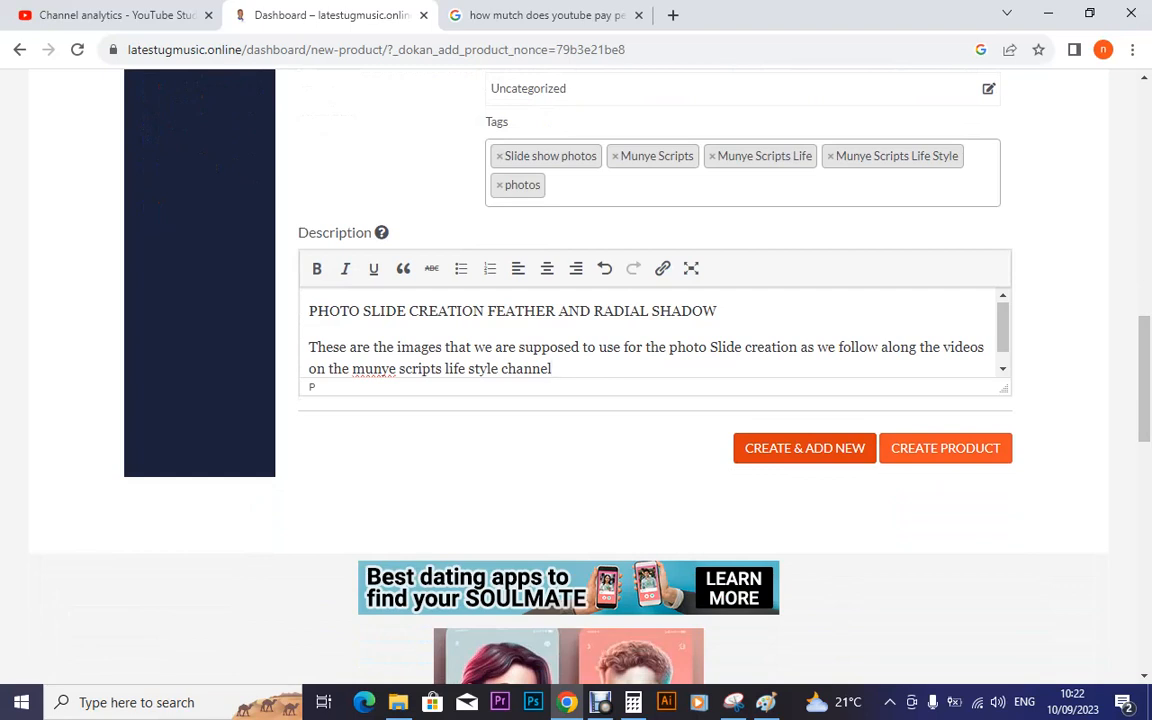
click(805, 448)
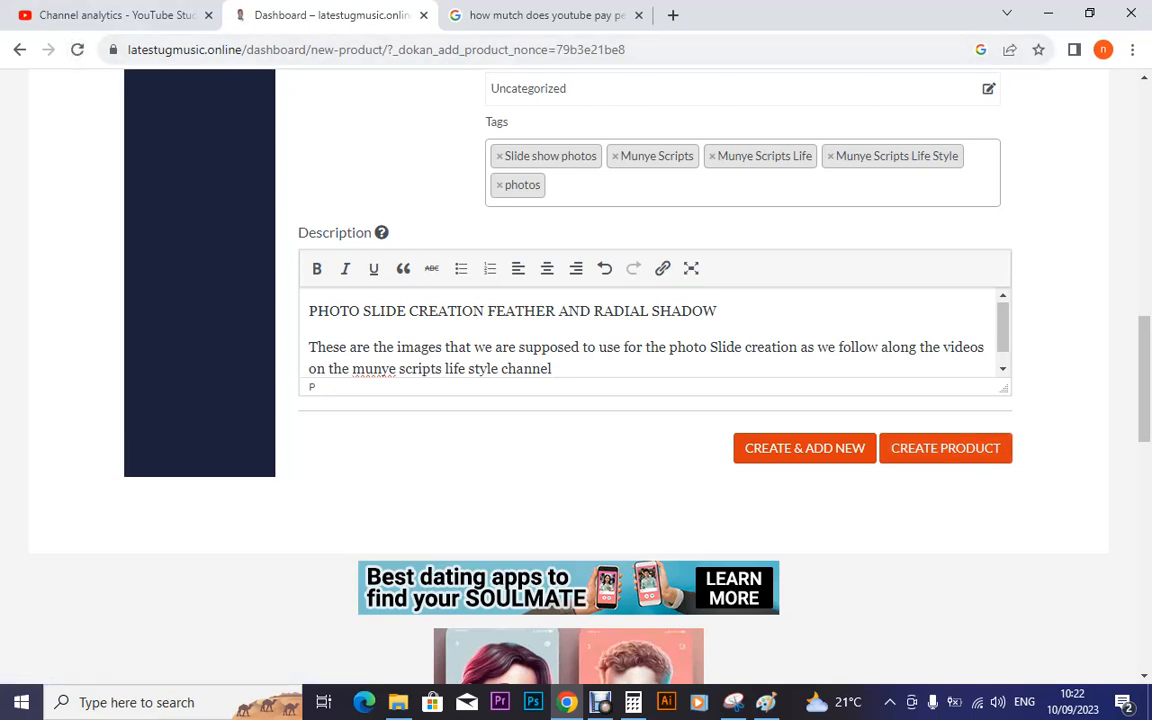
click(945, 448)
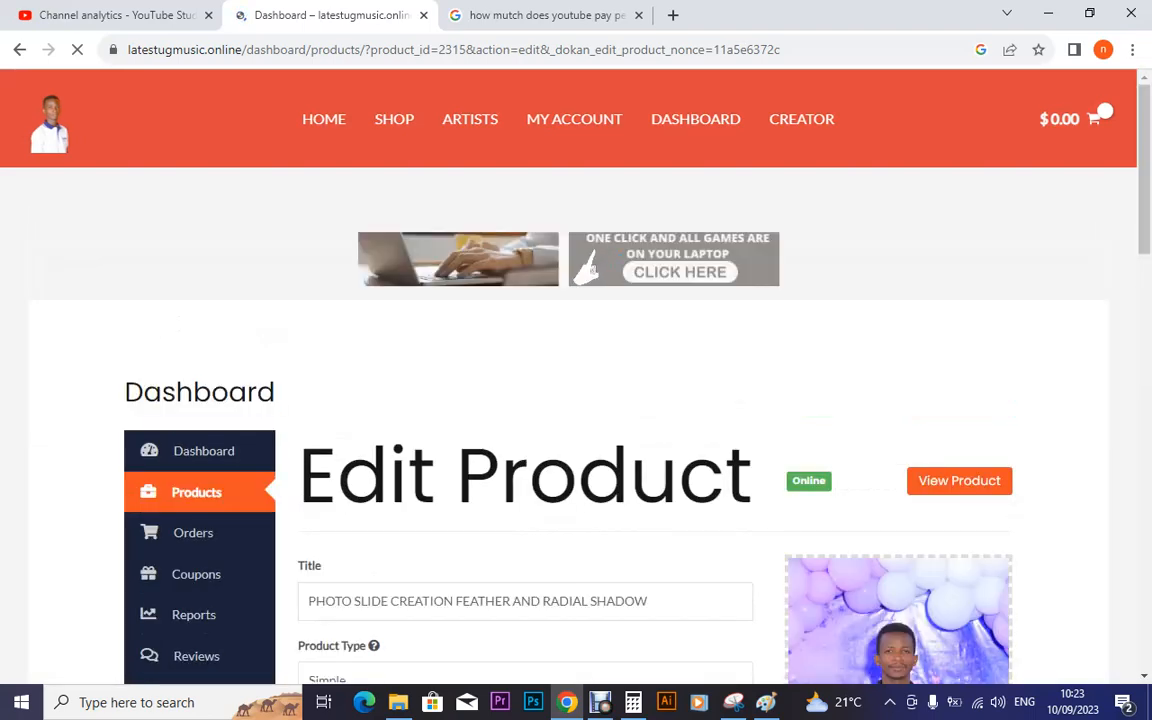
- Mark the new product as both Downloadable and Virtual
scroll(568, 376, down, 5)
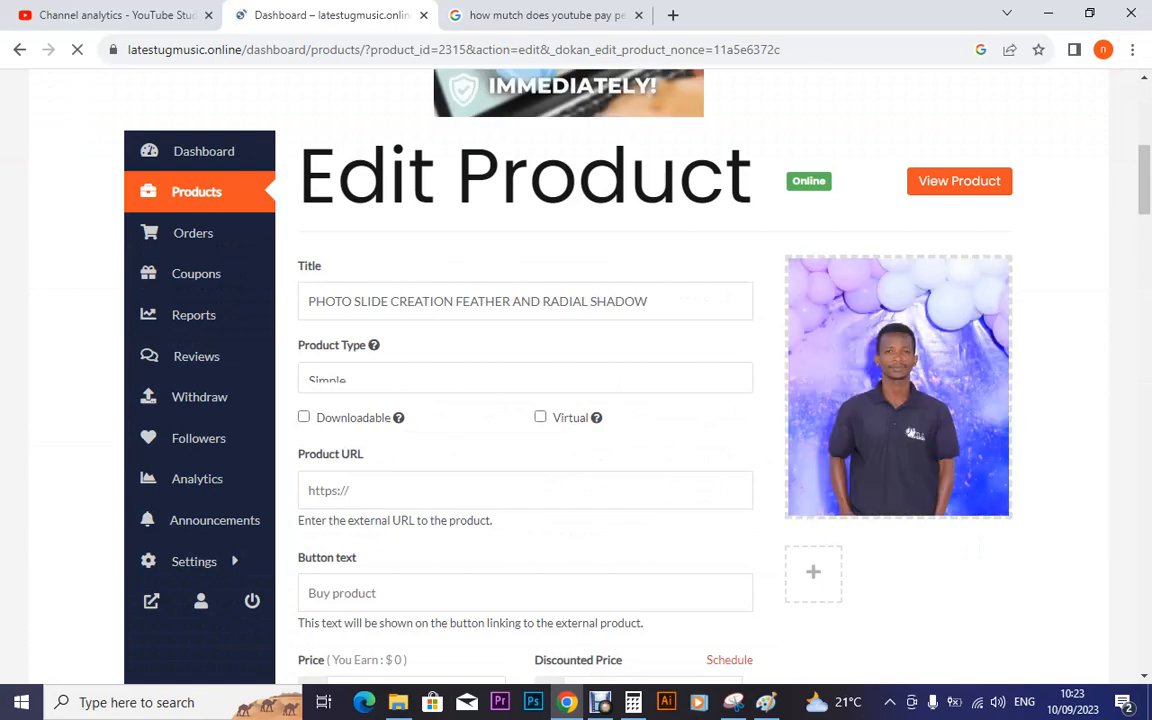
click(304, 417)
click(540, 417)
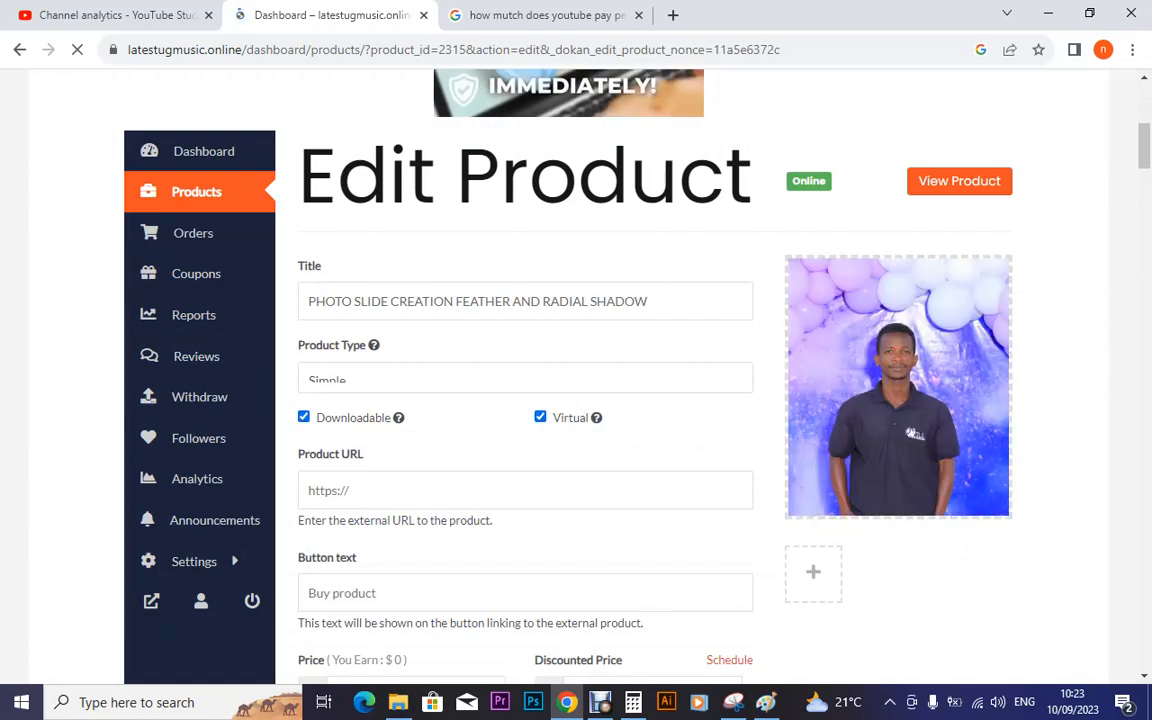
- Review the saved product details and allow only one quantity of the product to be bought in a single order
mouse_move(898, 387)
scroll(640, 400, down, 5)
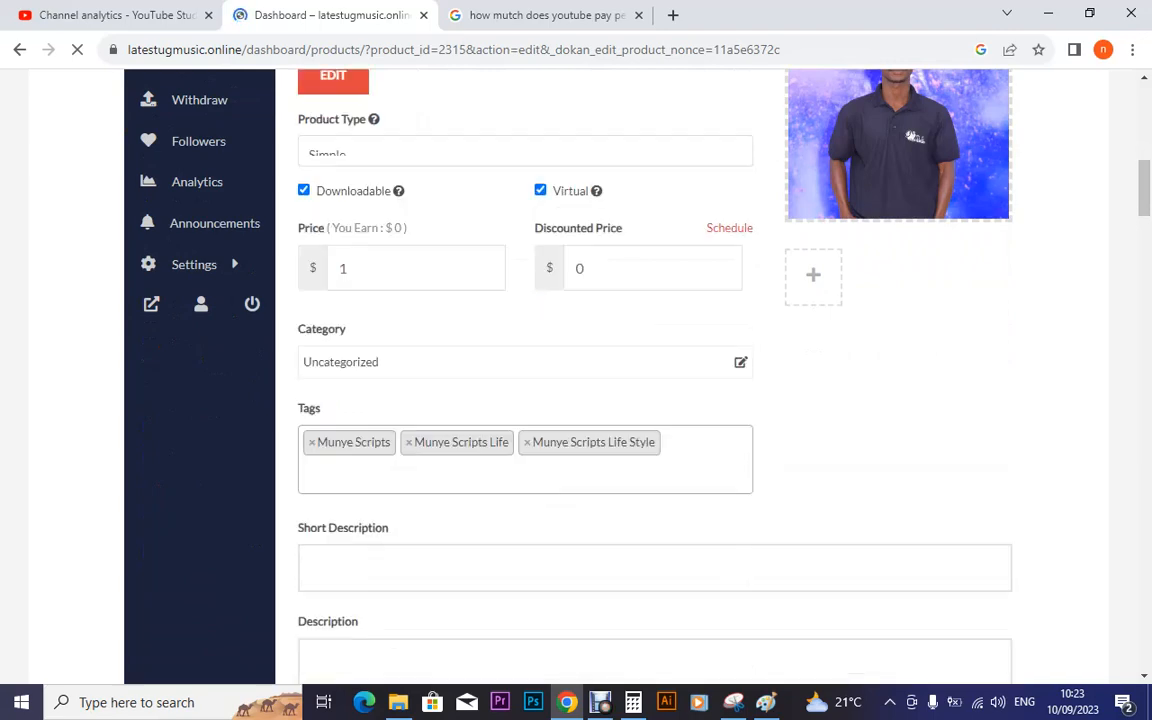
mouse_move(1144, 188)
mouse_down()
mouse_move(1144, 150)
mouse_move(1144, 168)
mouse_up()
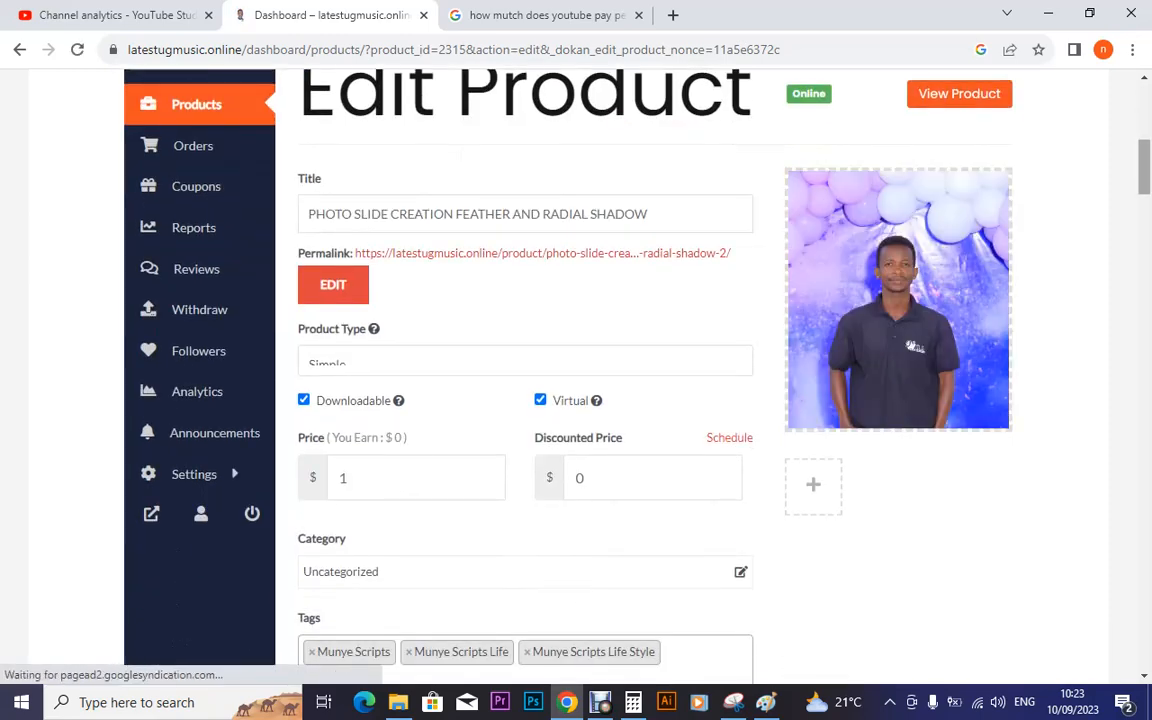
drag(1144, 168, 1144, 188)
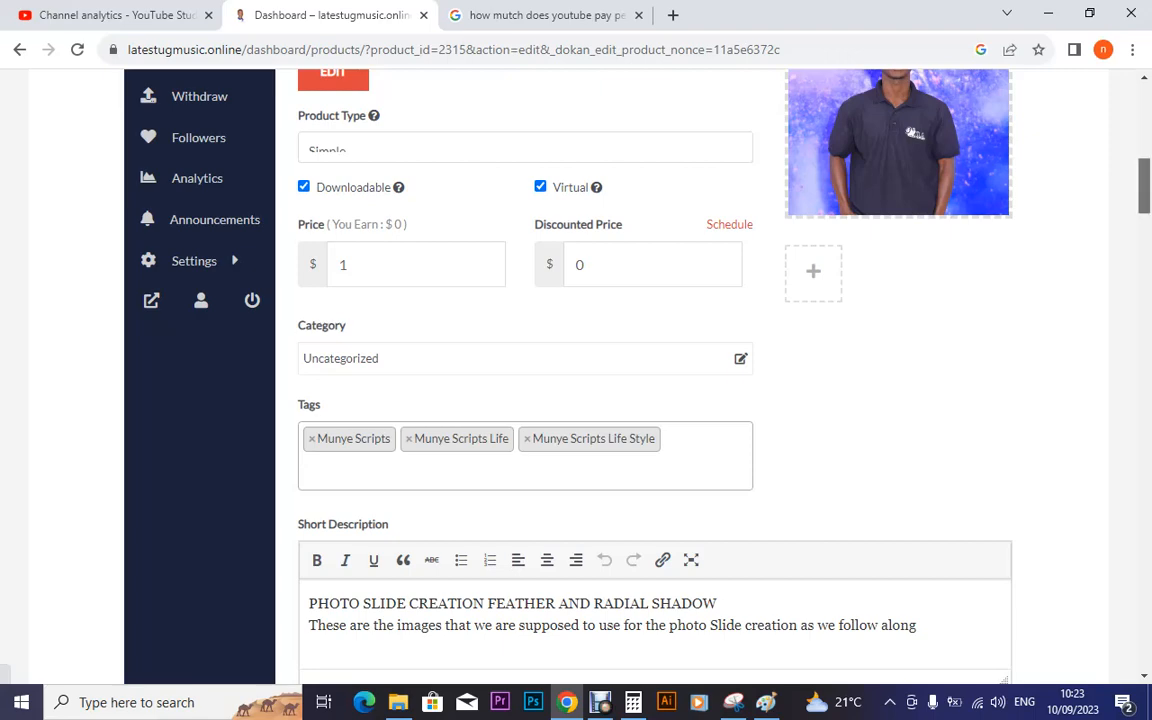
scroll(655, 370, down, 3)
scroll(655, 370, down, 3)
scroll(655, 370, down, 2)
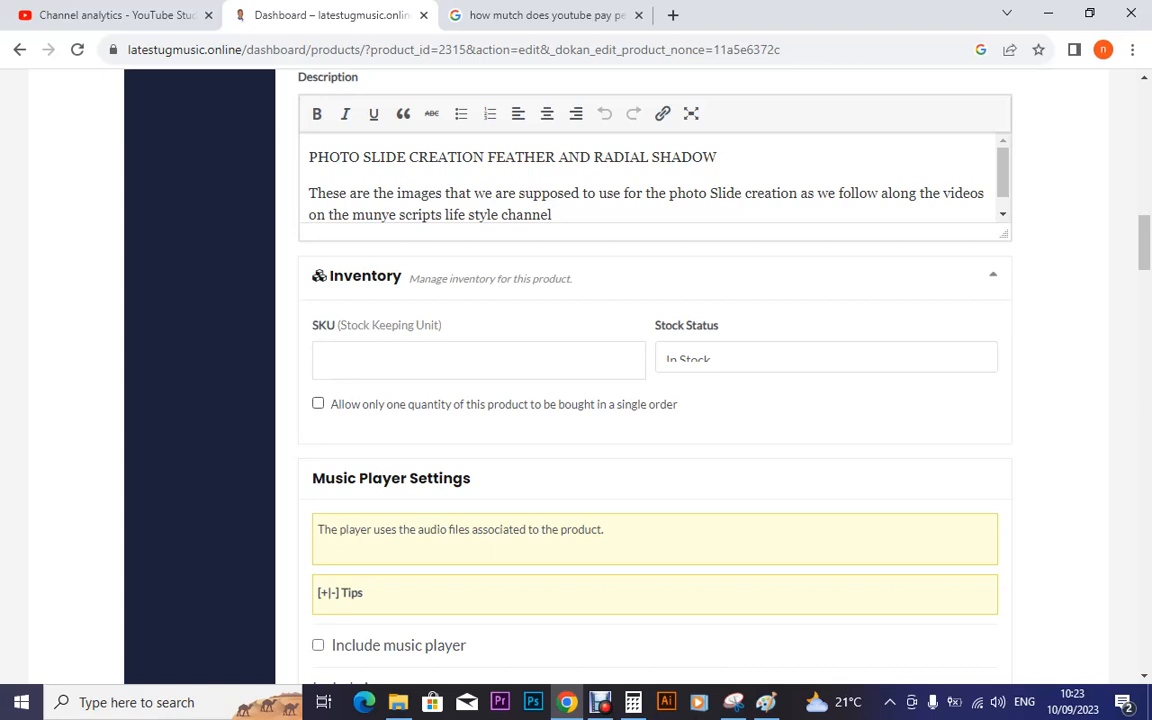
click(318, 403)
- Leave the music player settings as they are and add an empty file entry in the Downloadable Options
scroll(1143, 245, down, 1)
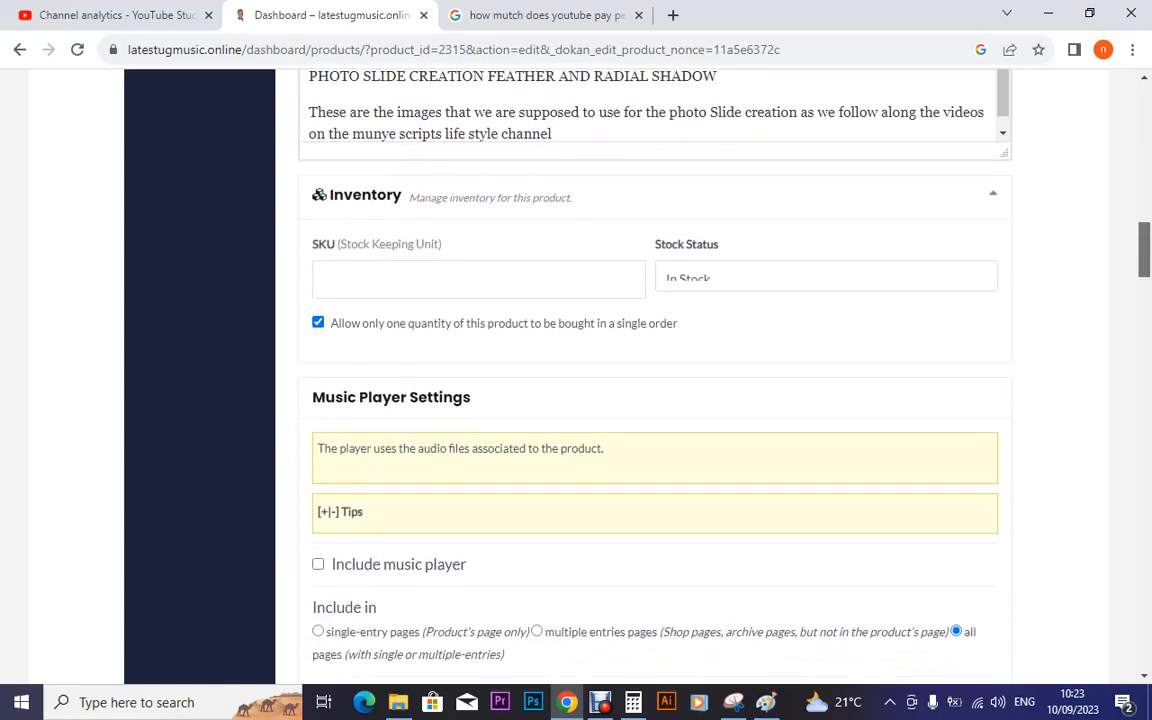
scroll(650, 370, down, 2)
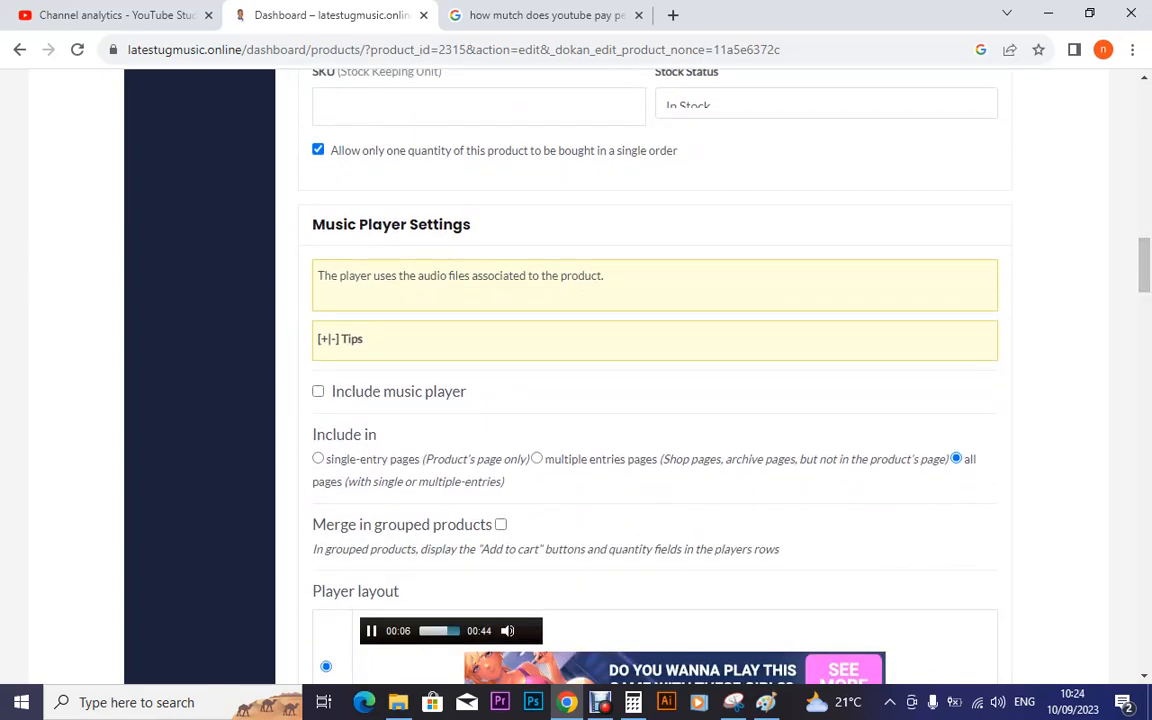
scroll(655, 400, down, 3)
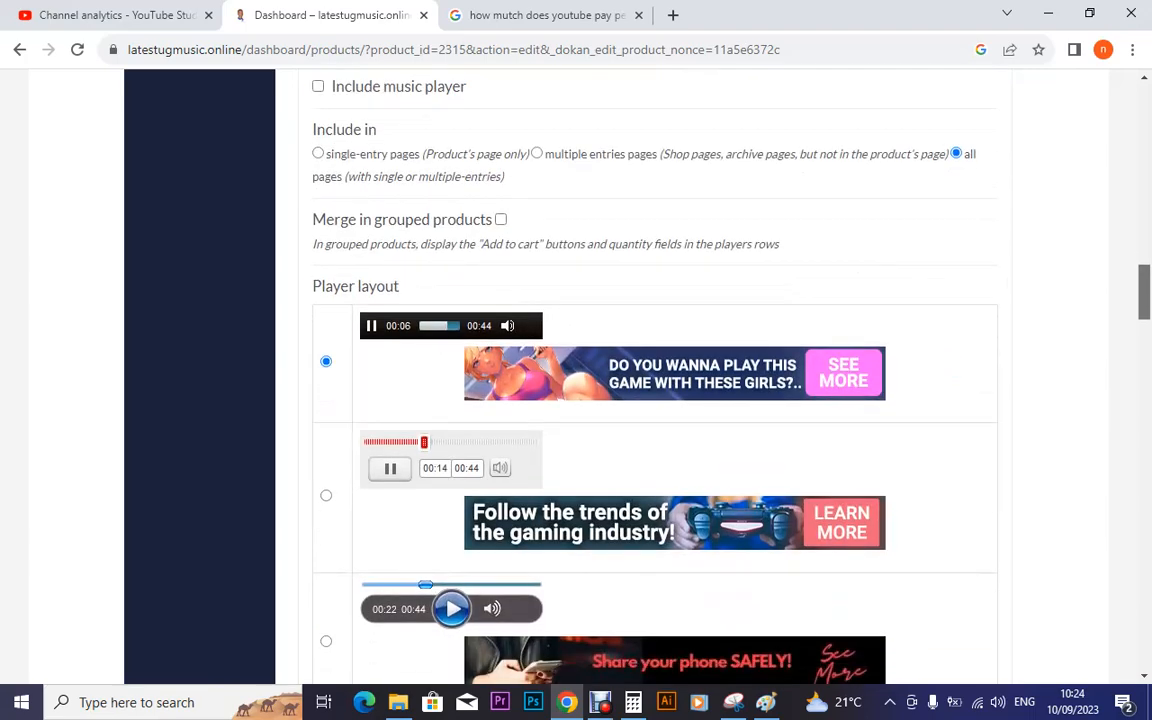
scroll(655, 400, down, 5)
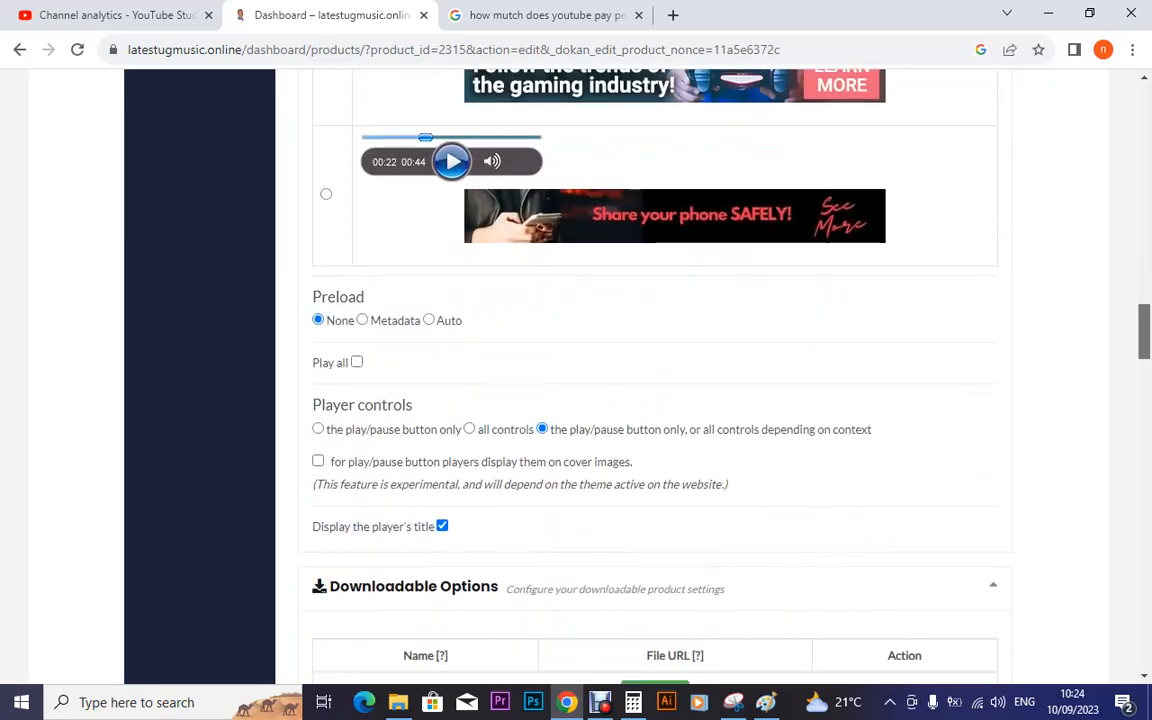
scroll(655, 400, down, 1)
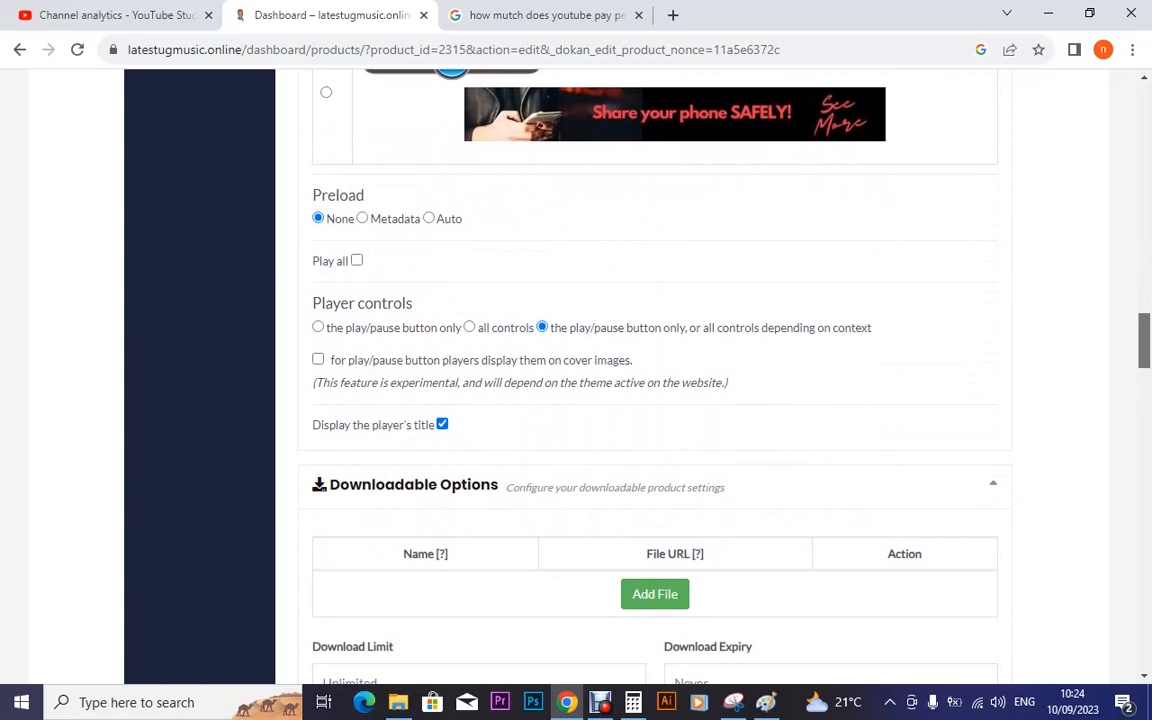
scroll(655, 400, down, 2)
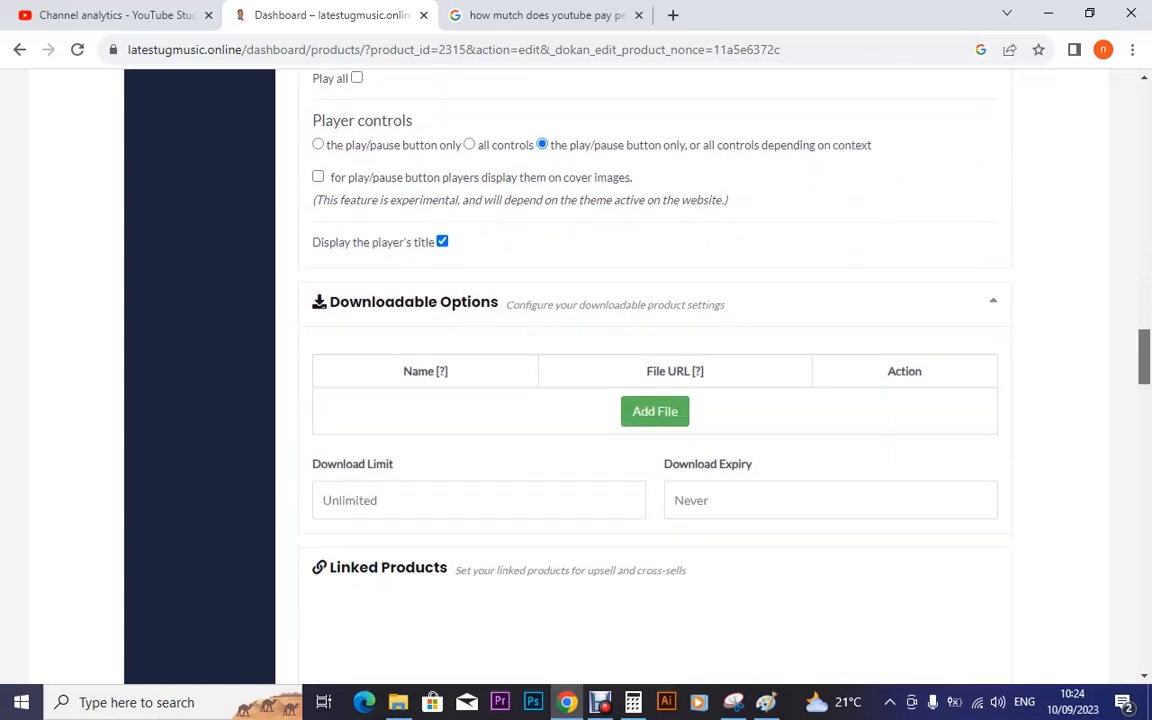
scroll(655, 400, down, 1)
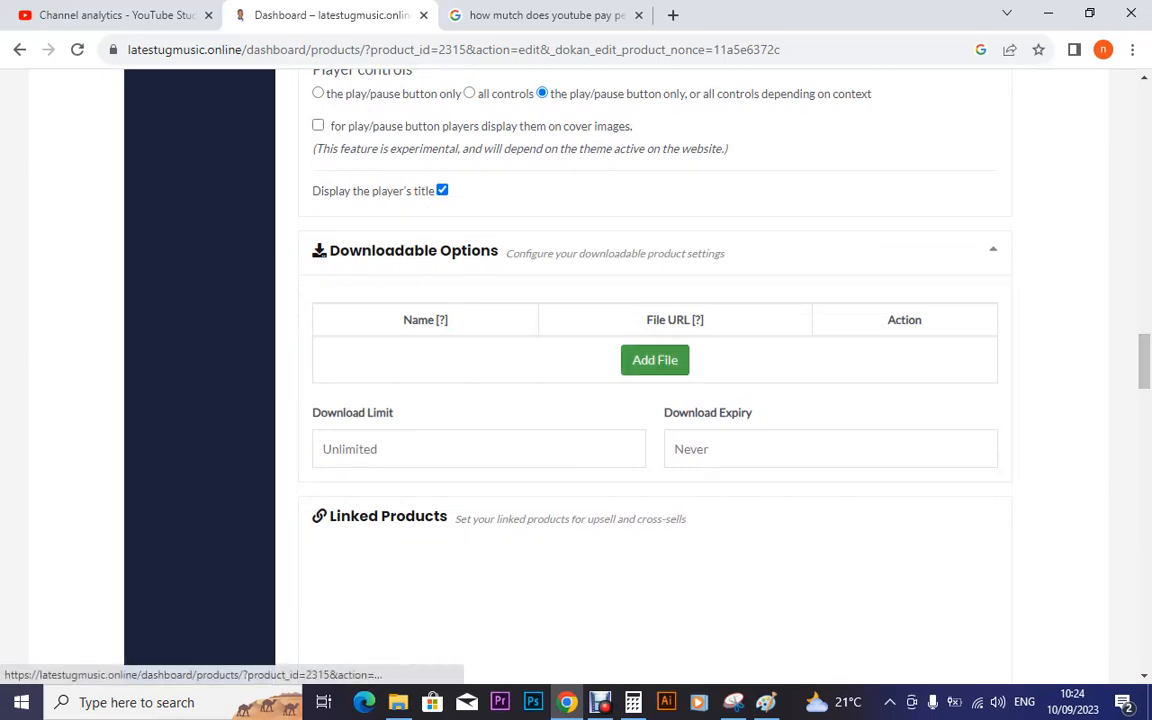
click(655, 360)
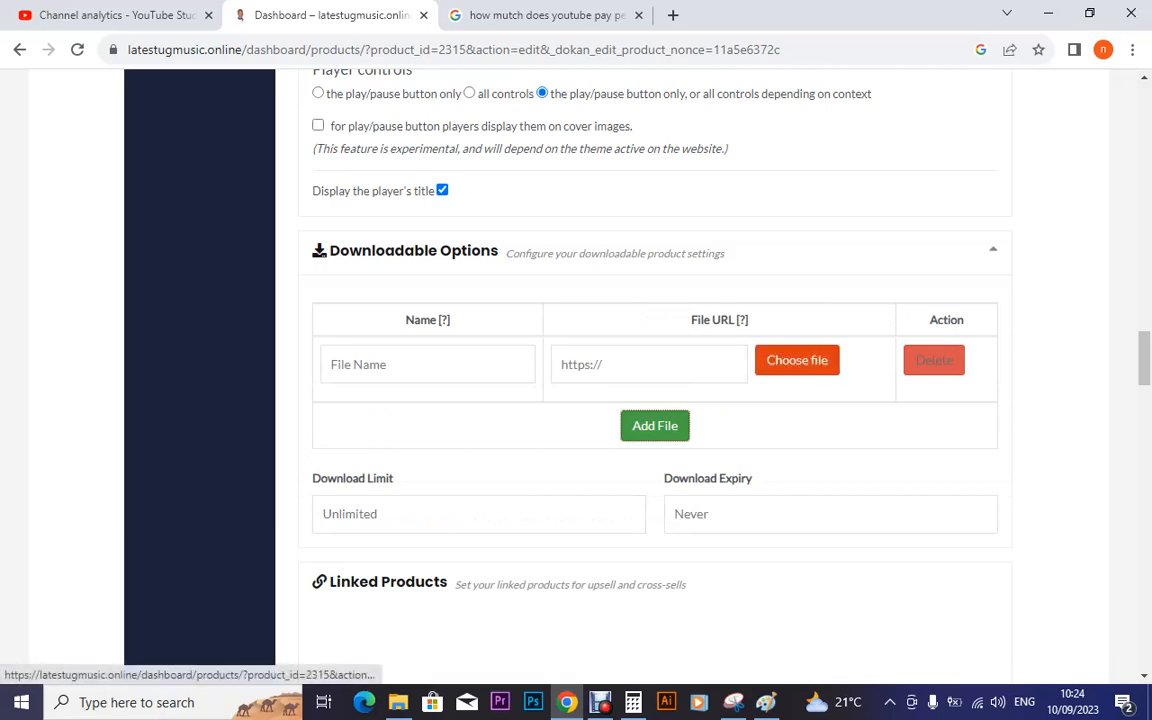
- Upload the PHOTO SLIDE CREATION FEATHER AND RADIAL SHADOW zip archive from the Downloads folder for the product's empty download file entry
click(797, 360)
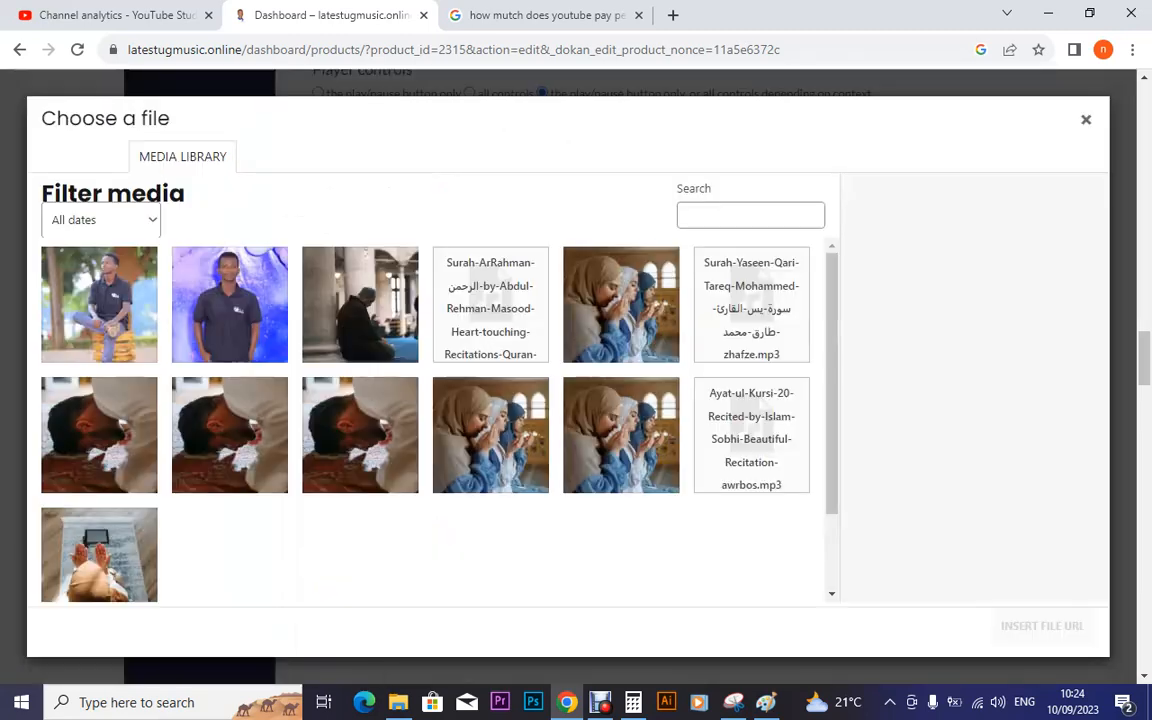
click(81, 157)
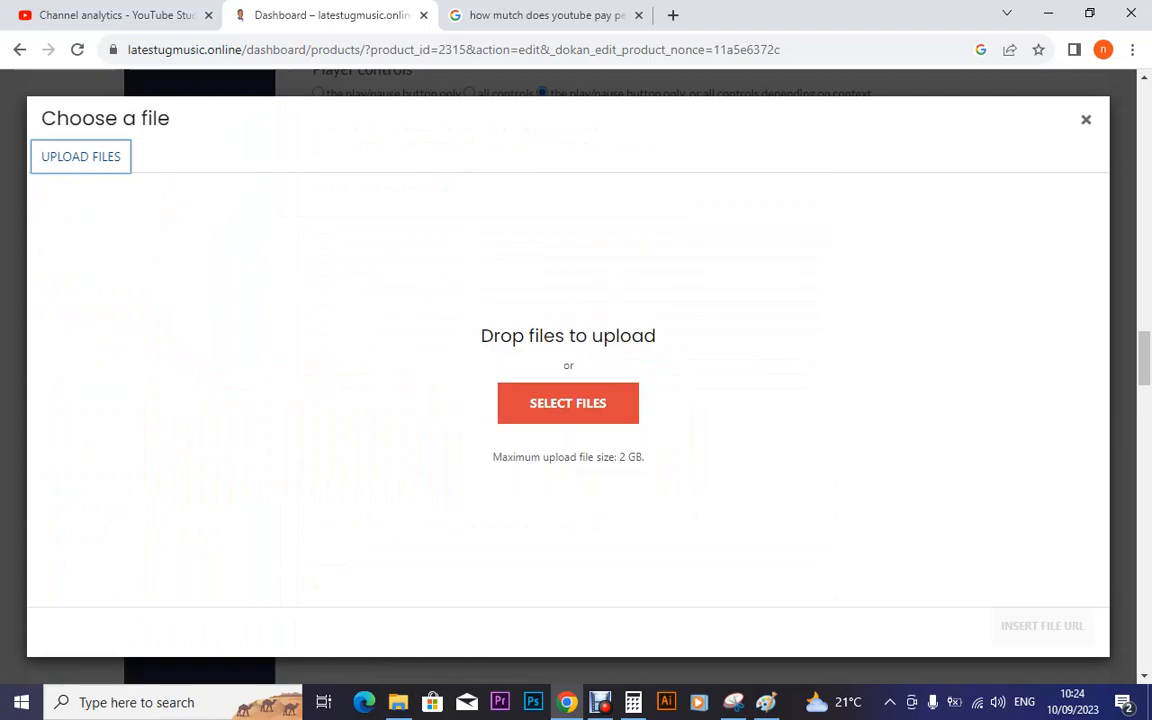
click(568, 403)
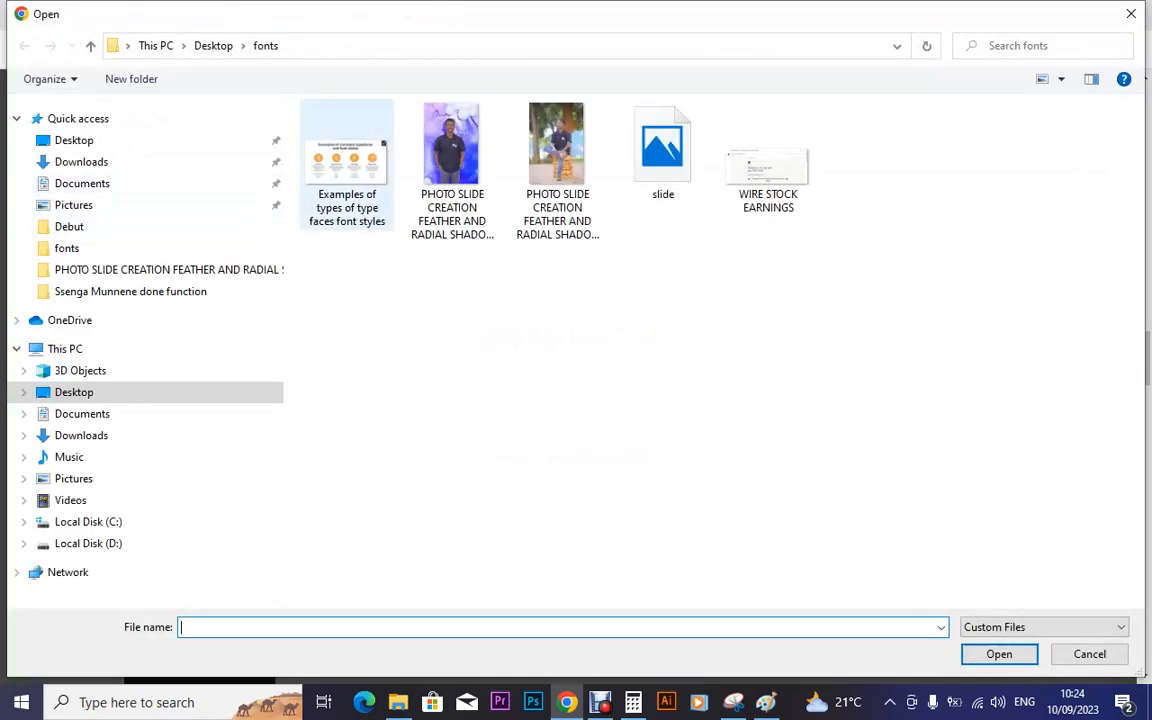
click(65, 348)
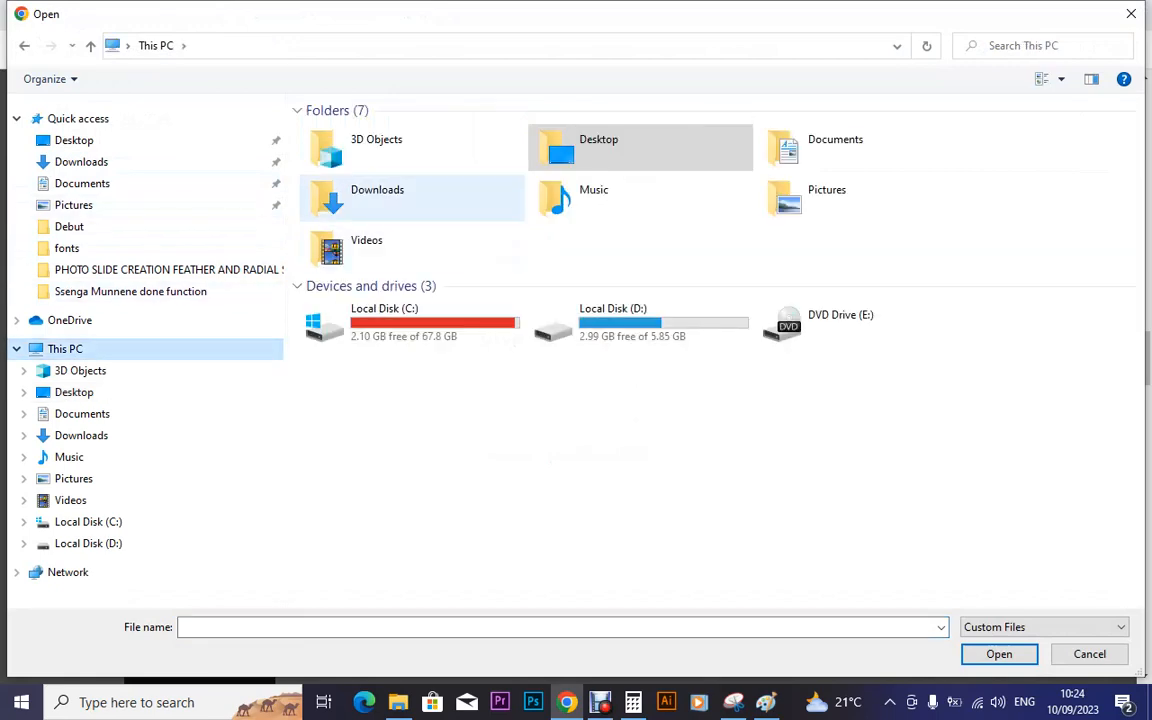
double_click(400, 197)
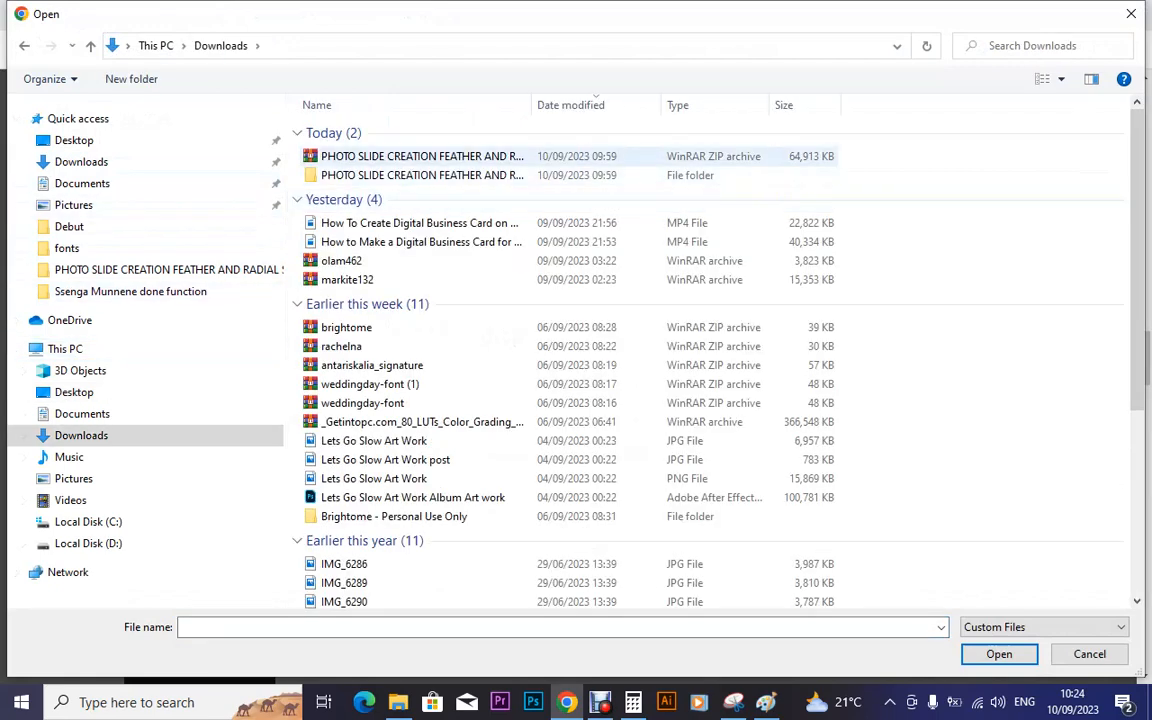
click(421, 157)
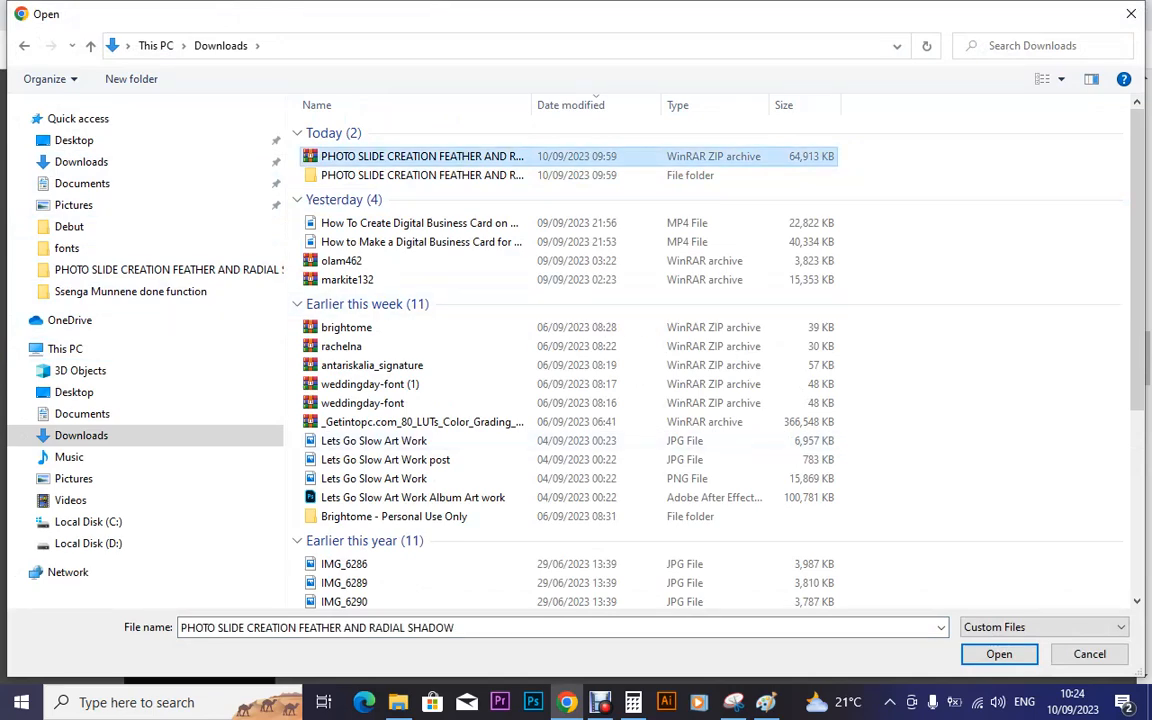
key(Return)
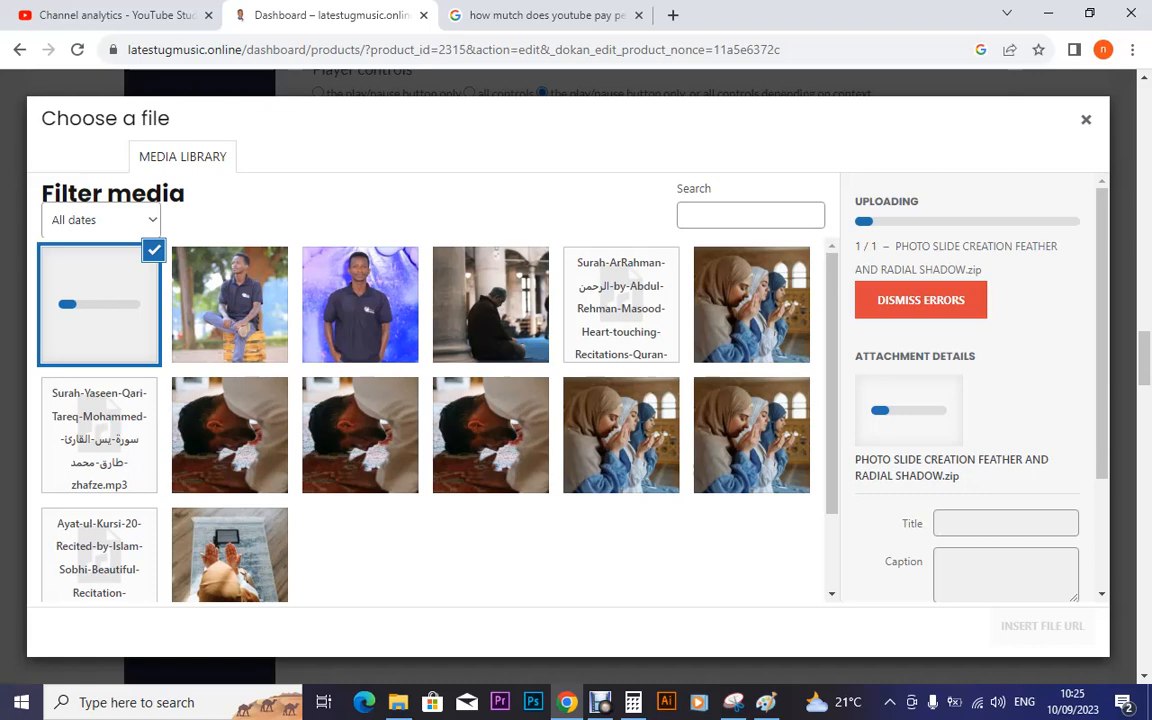
scroll(970, 390, down, 3)
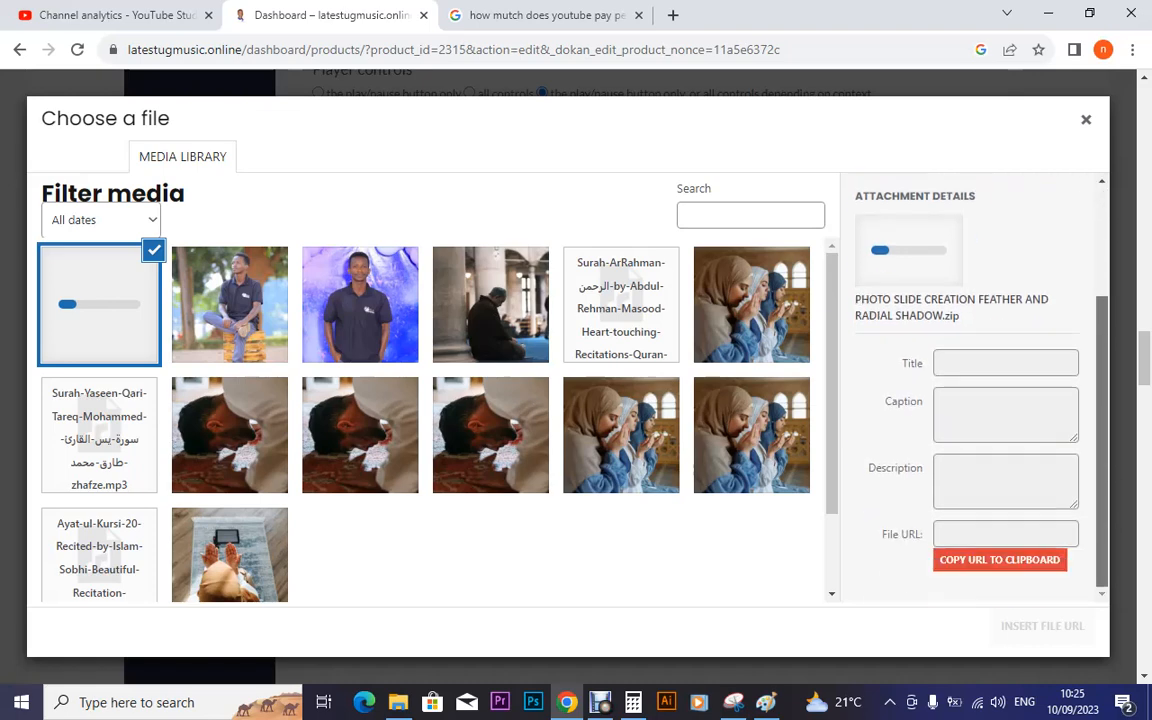
scroll(970, 390, up, 3)
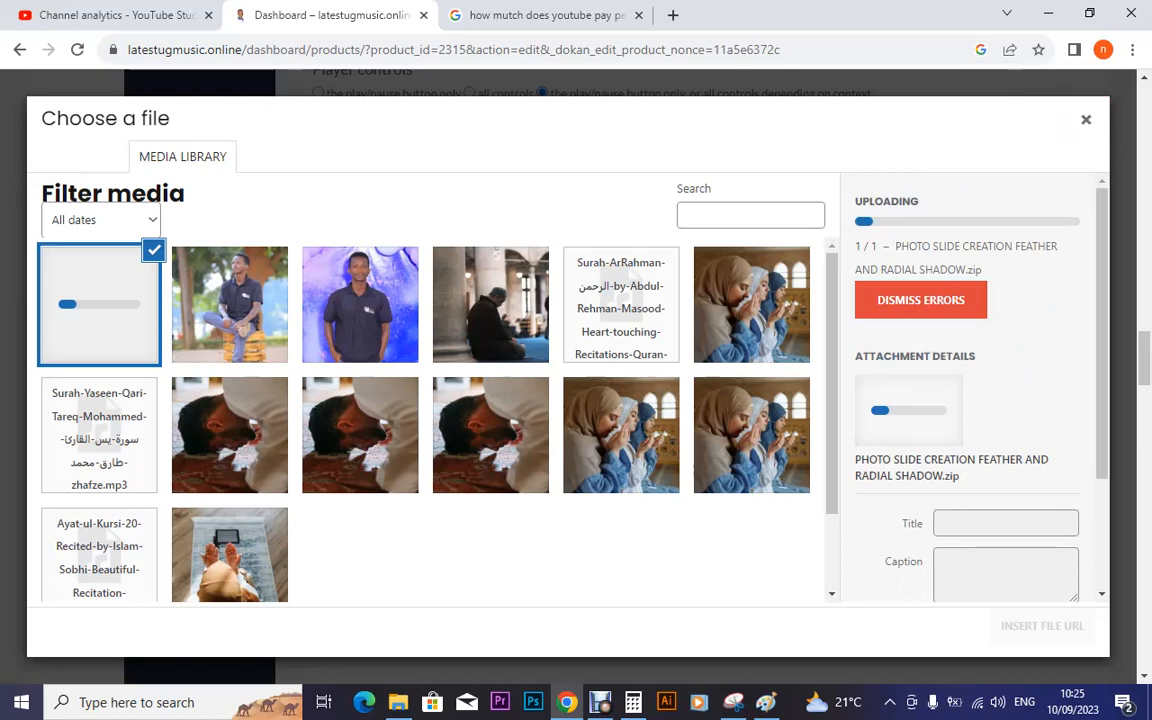
click(490, 15)
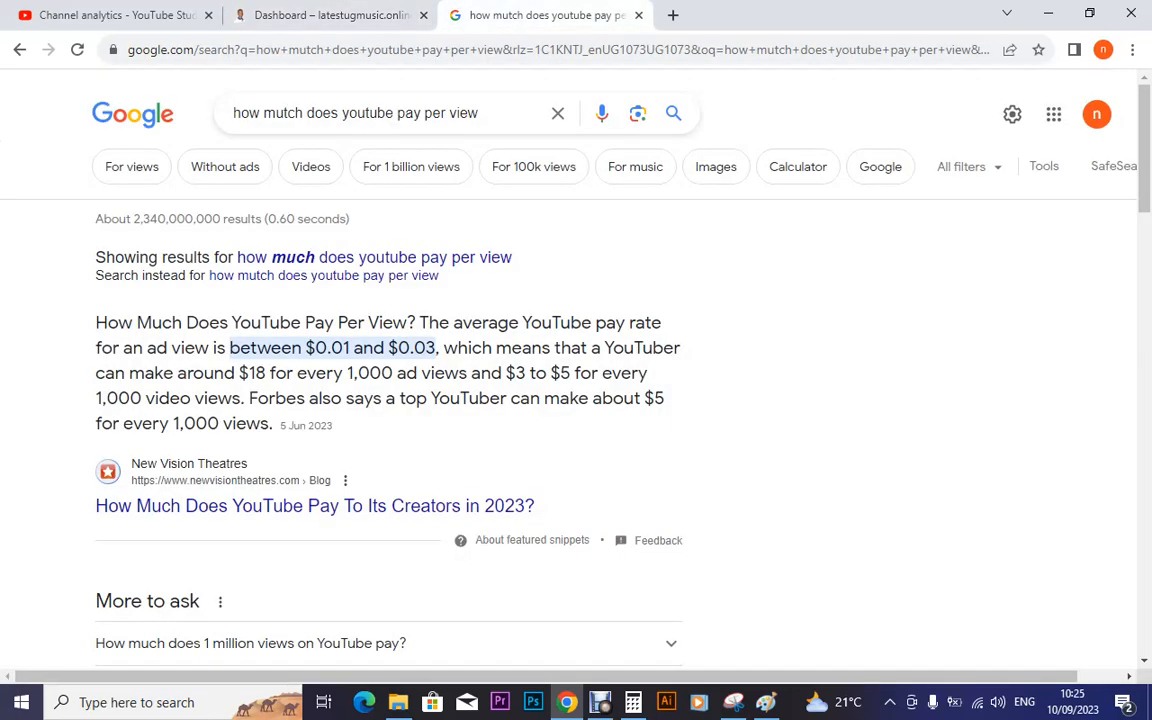
click(330, 15)
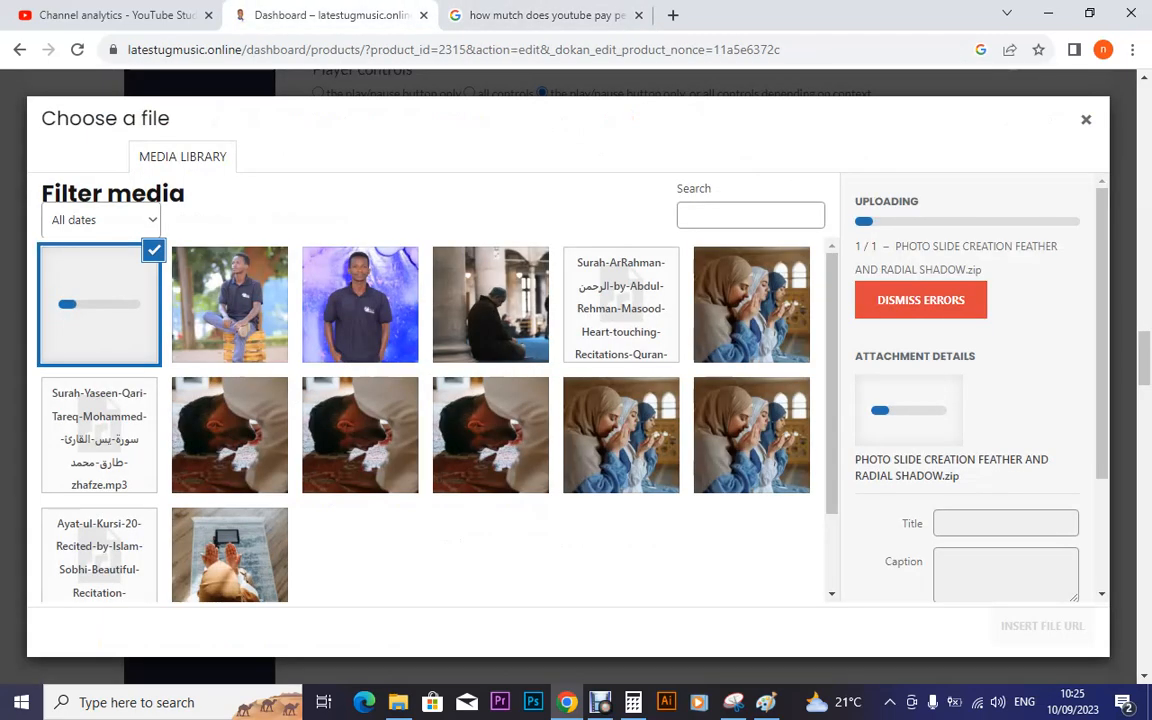